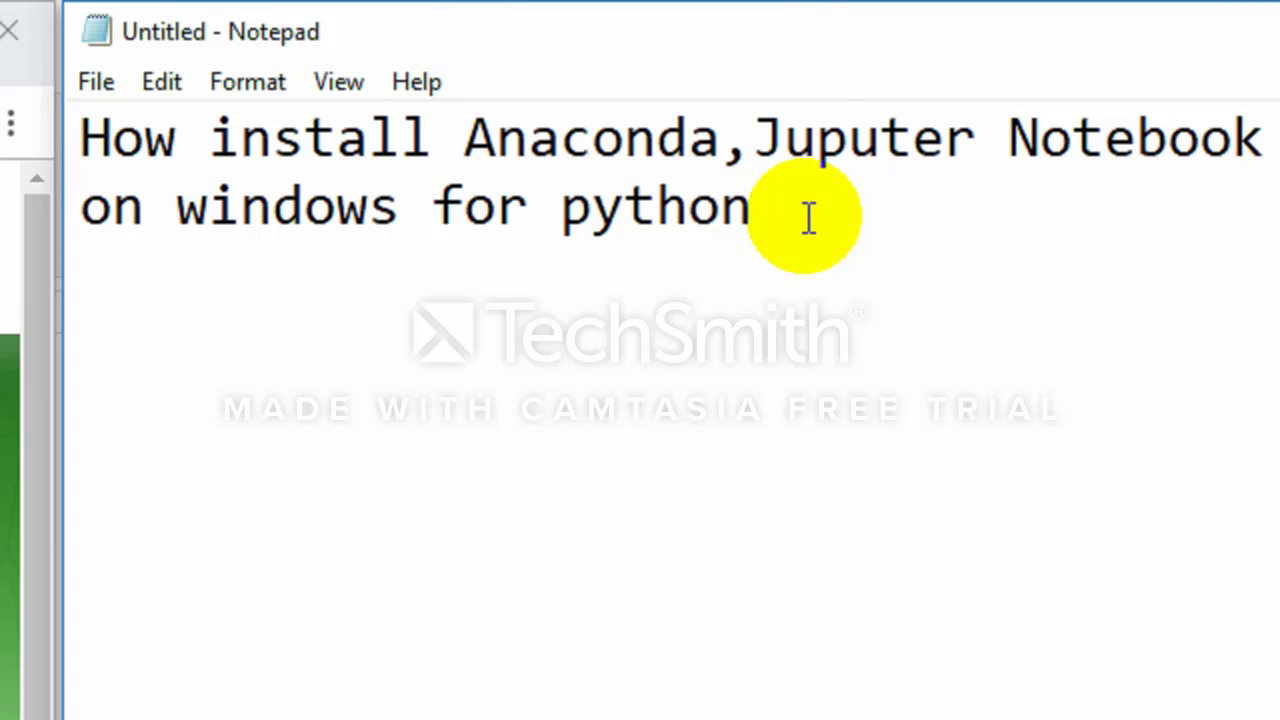
Add a new line reading "step to install Anaconda" below the title in the notes.
key(Return)
text(se)
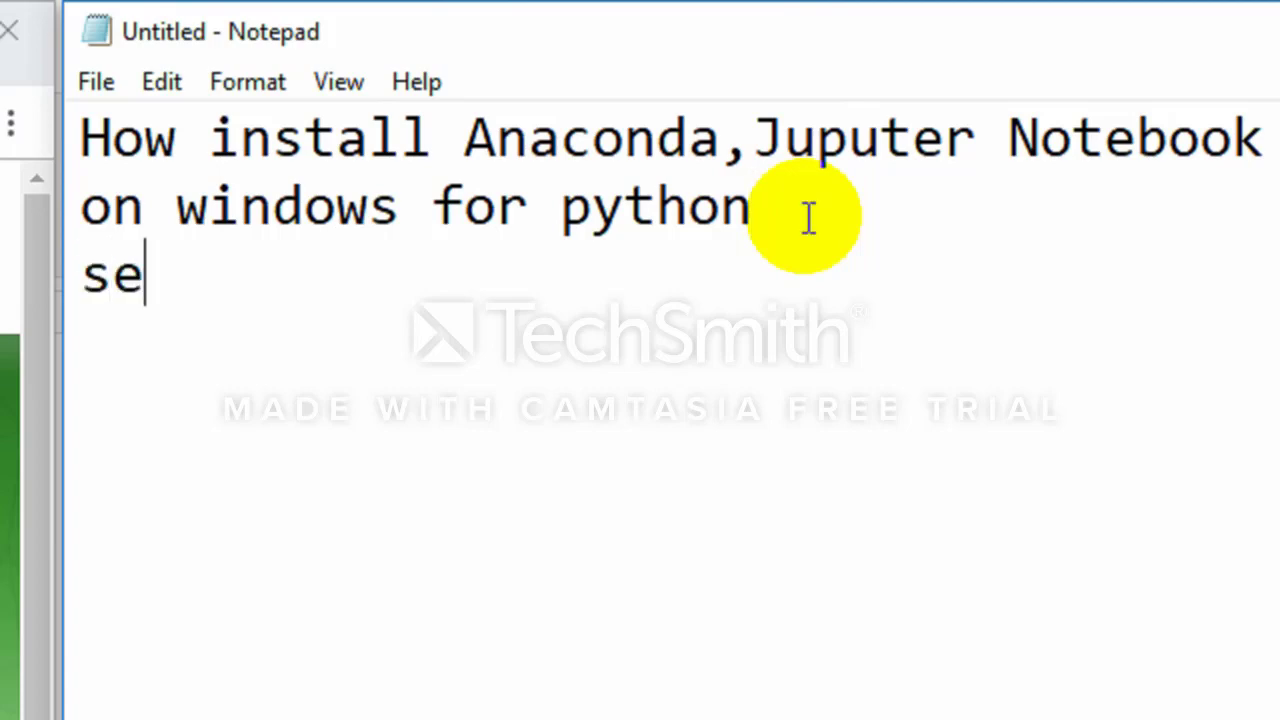
key(BackSpace)
text(tep )
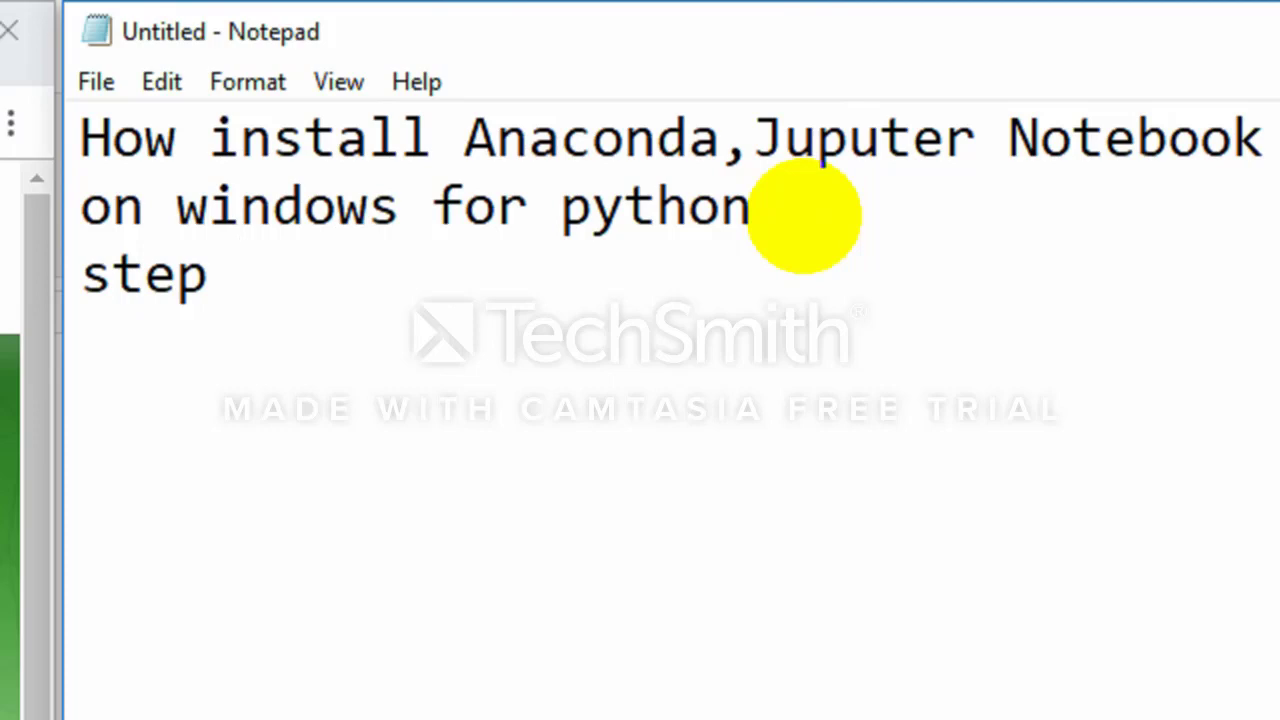
text(to install )
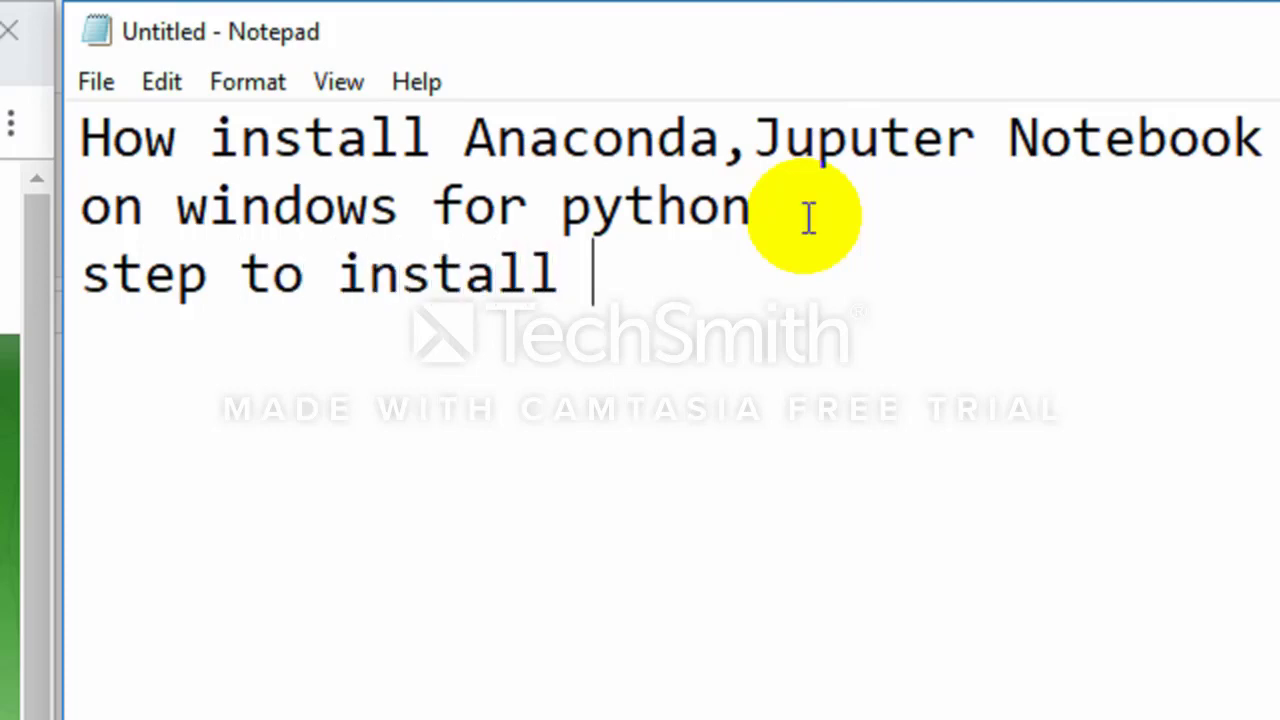
text(Anaco)
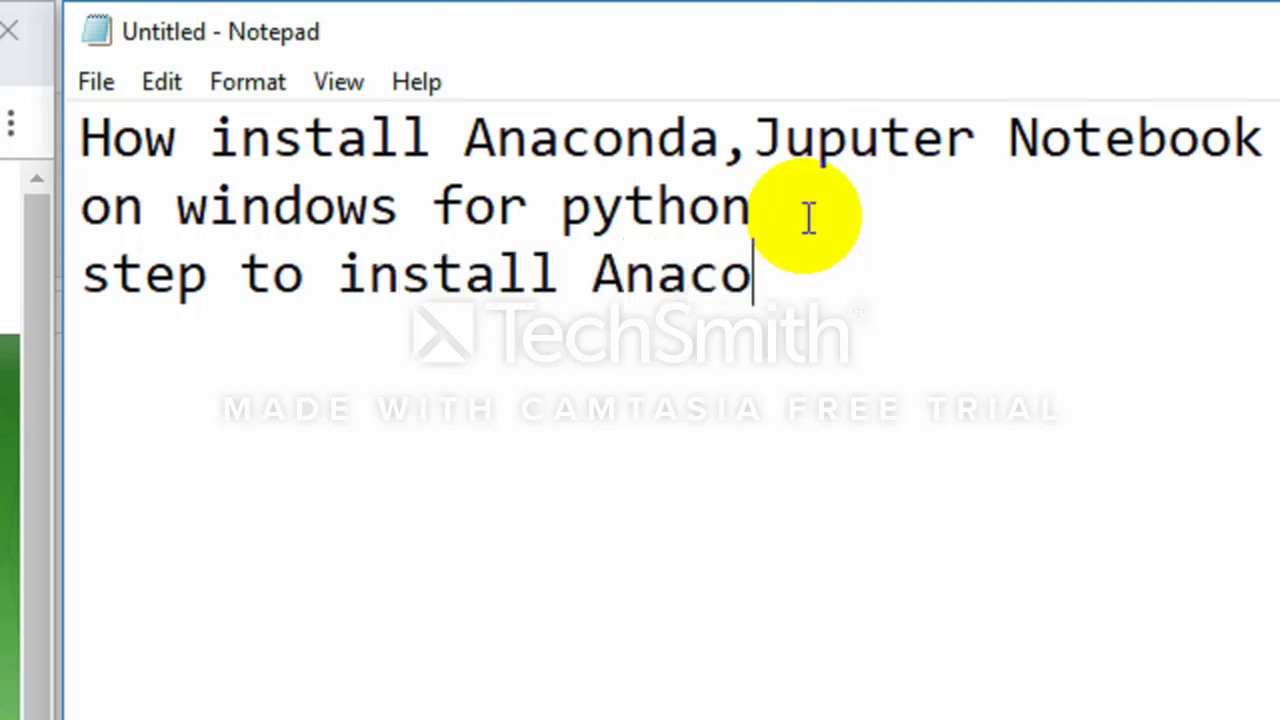
text(nda)
Add the line "goto anaconda website" under the install heading in the notes.
key(Return)
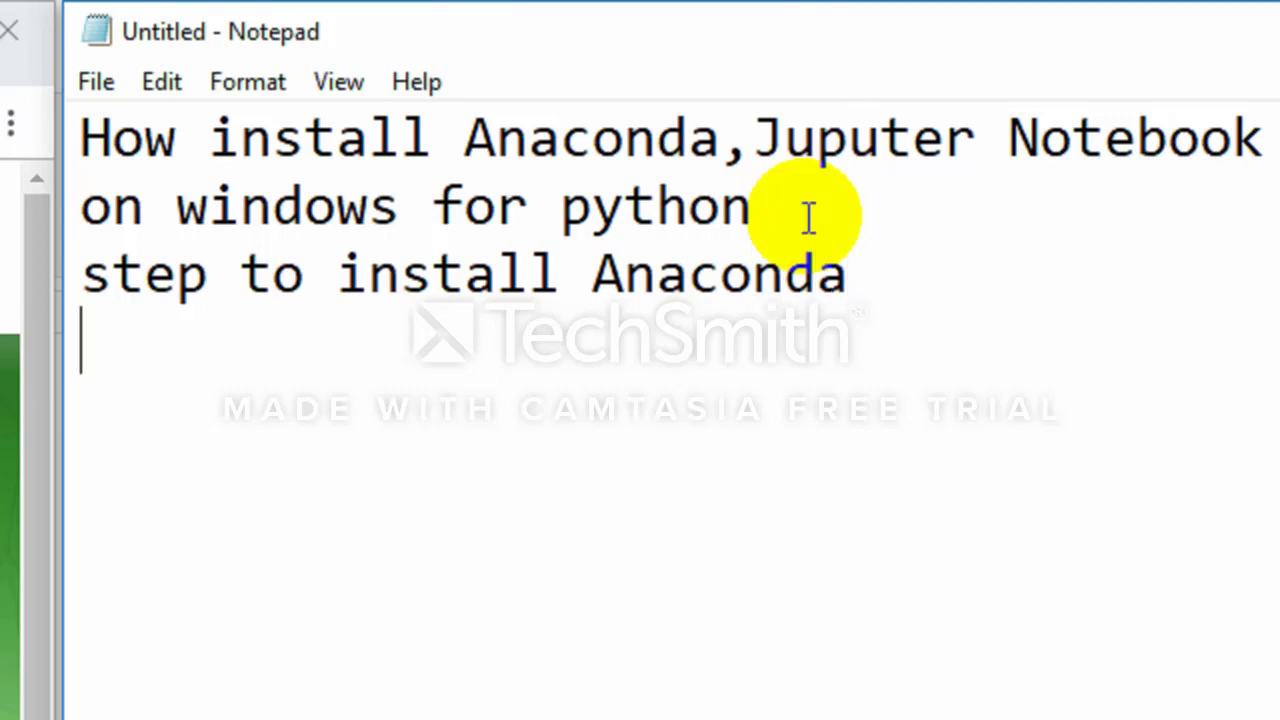
text(goto)
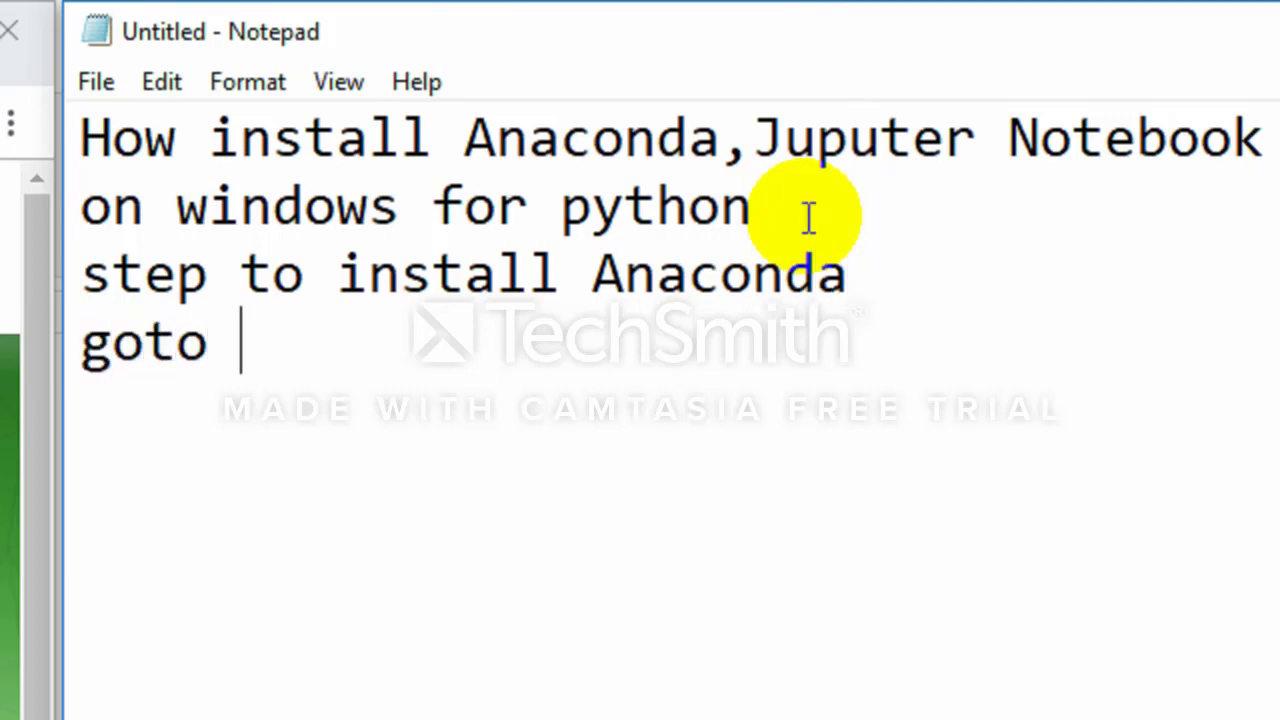
text( ana)
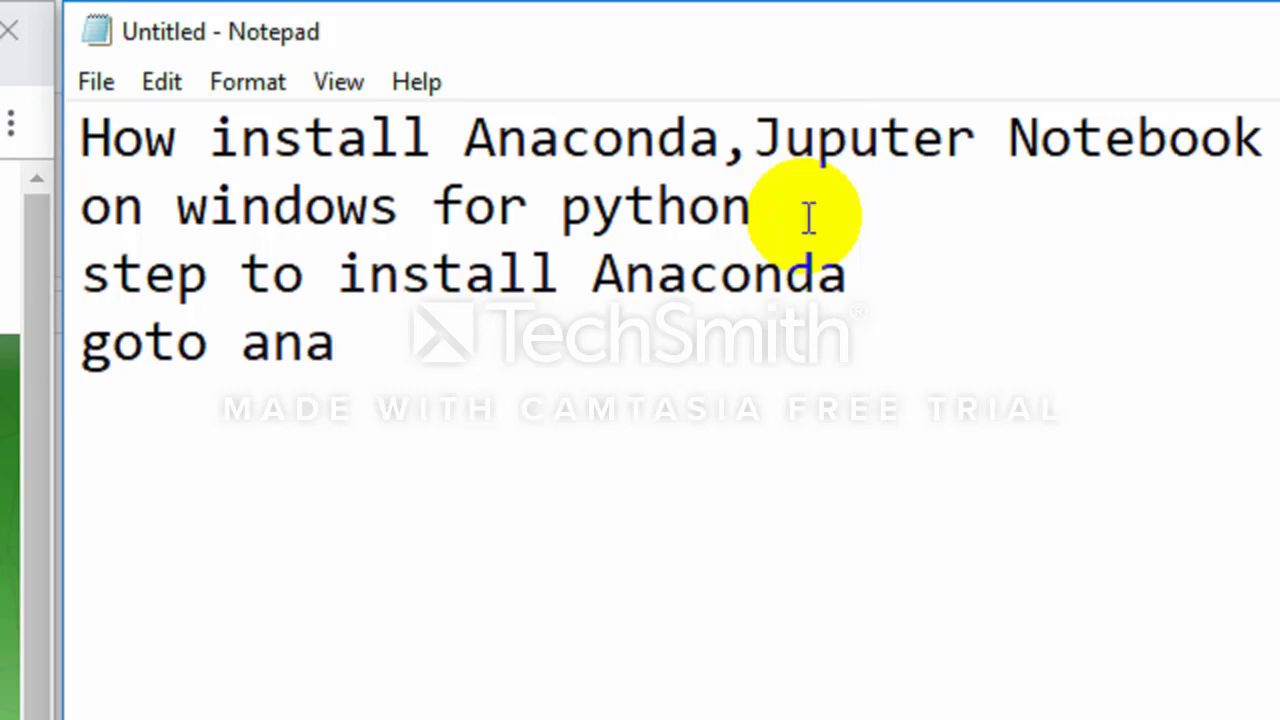
text(conda we)
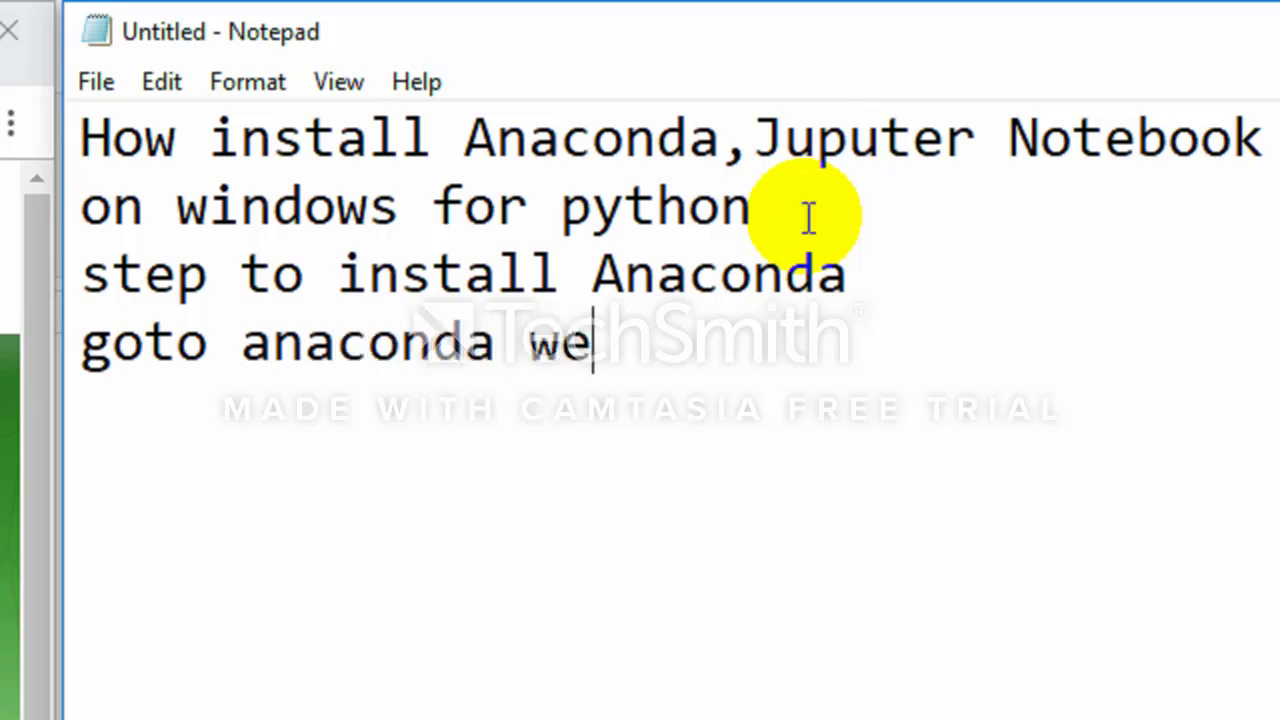
text(bsite)
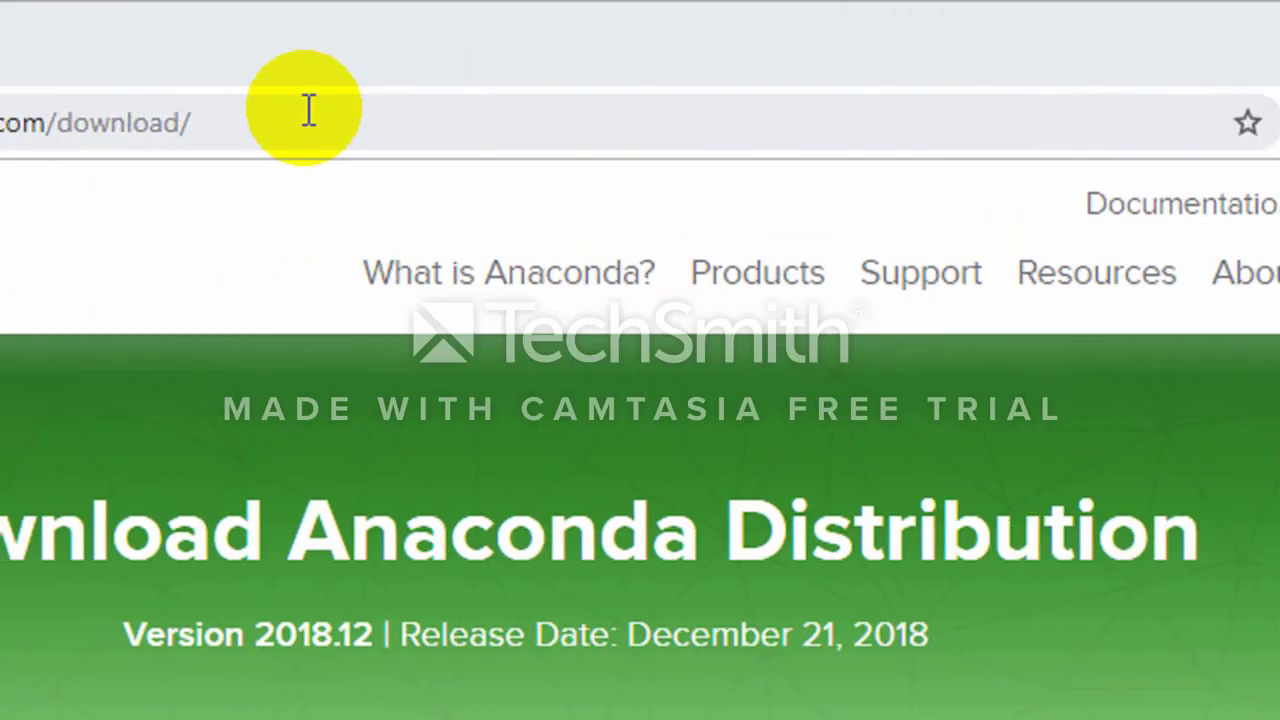
drag(240, 112, 148, 112)
triple_click(147, 114)
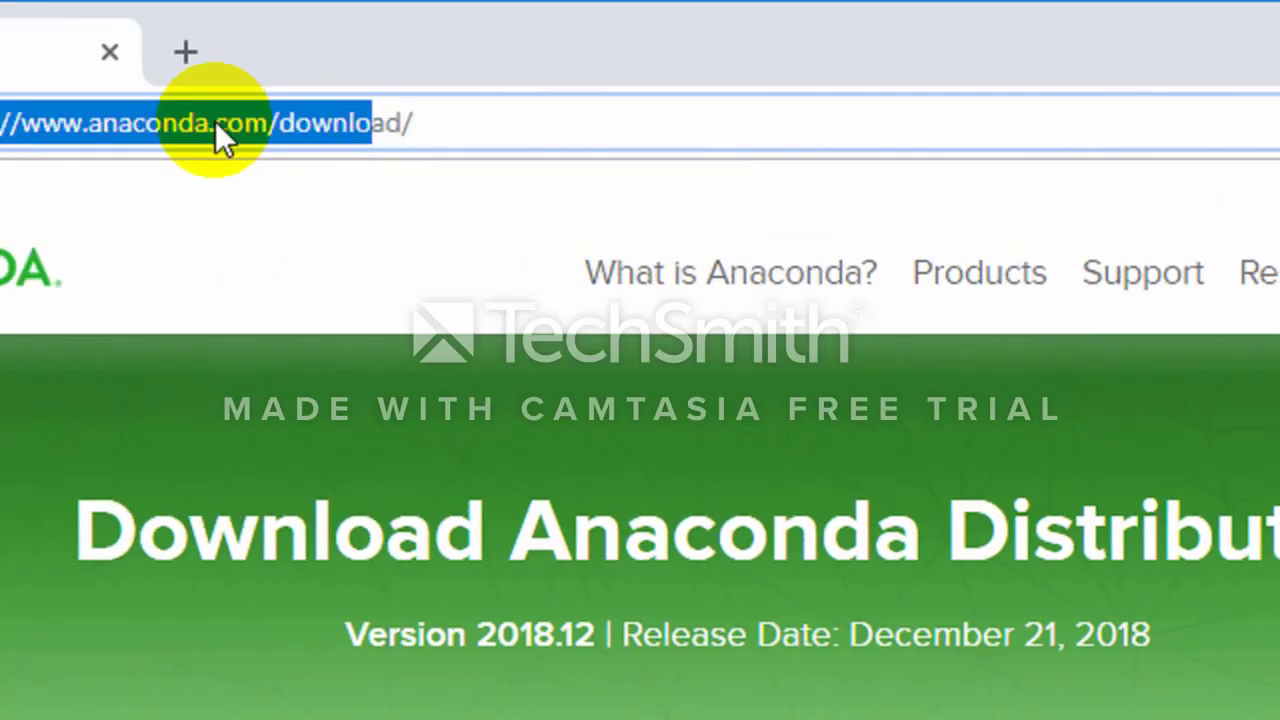
click(266, 128)
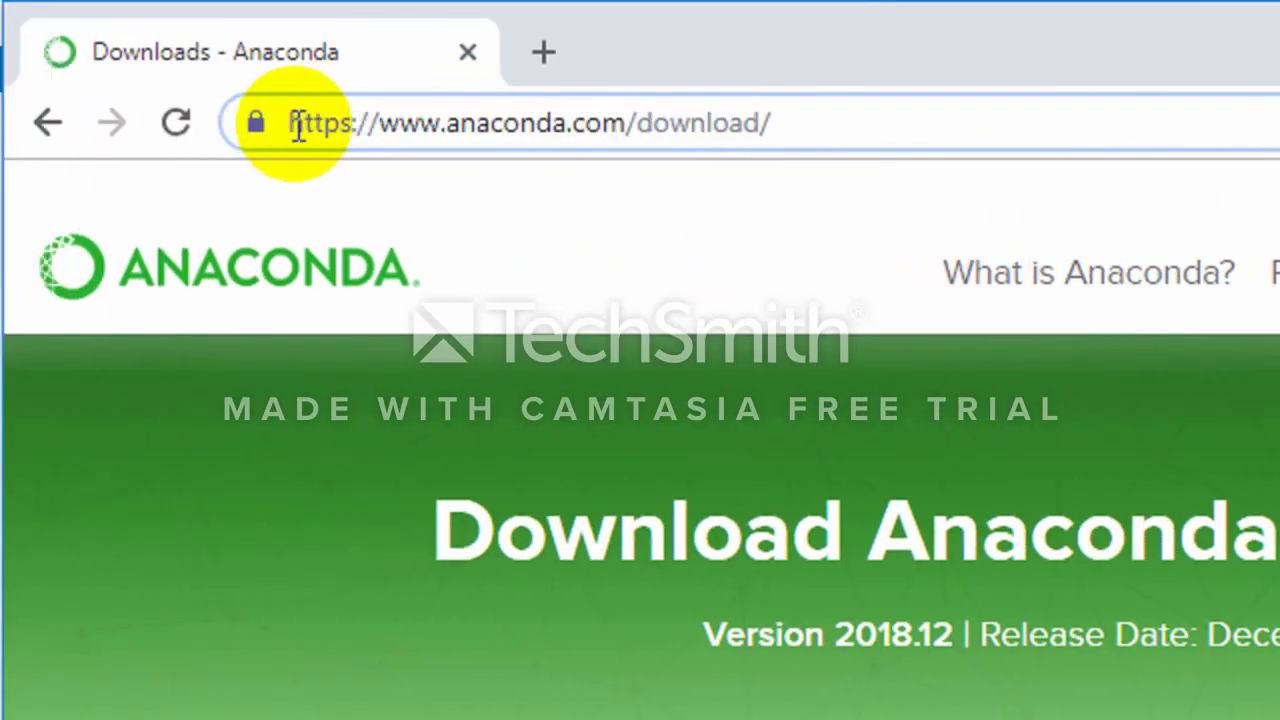
drag(292, 124, 816, 122)
key(ctrl+c)
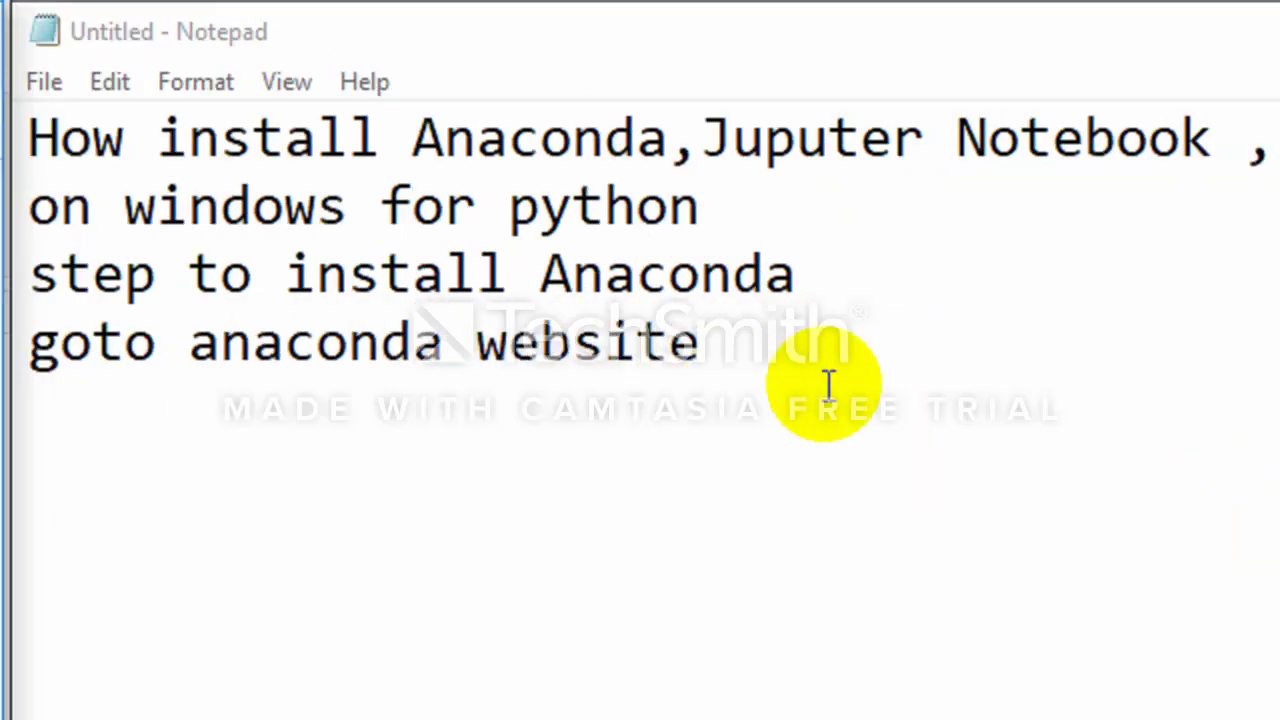
click(829, 358)
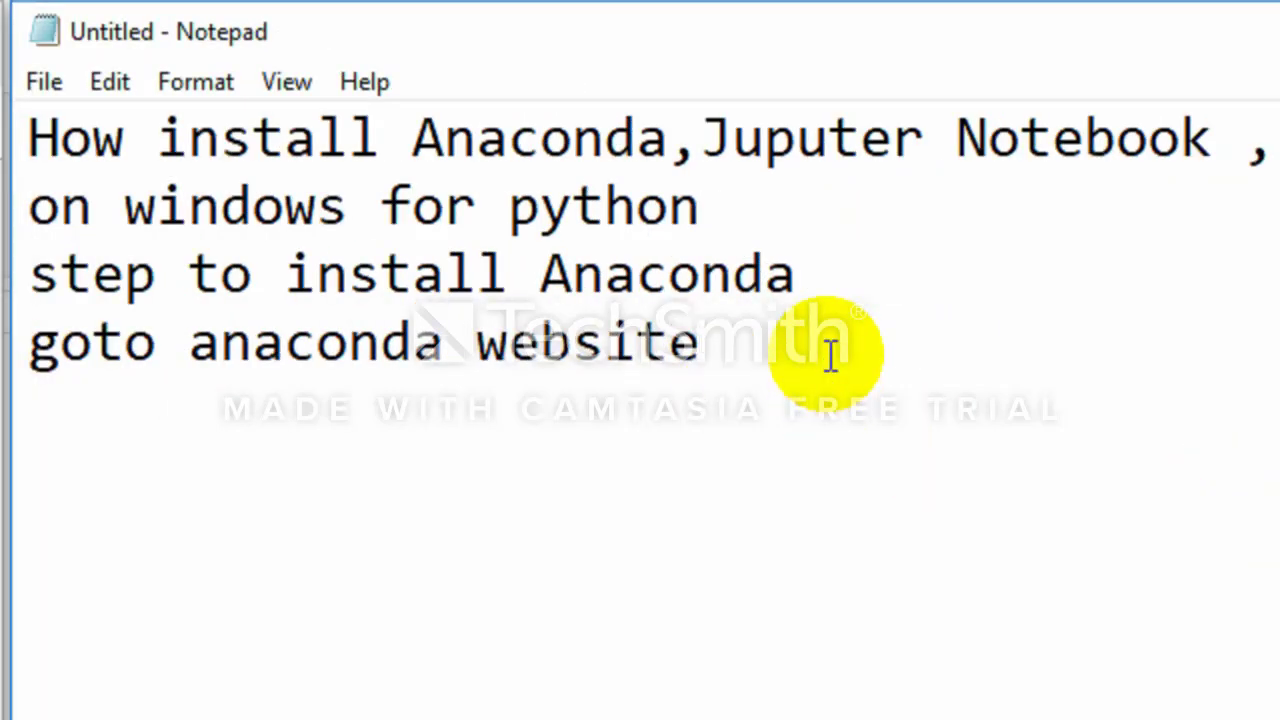
key(Return)
key(ctrl+v)
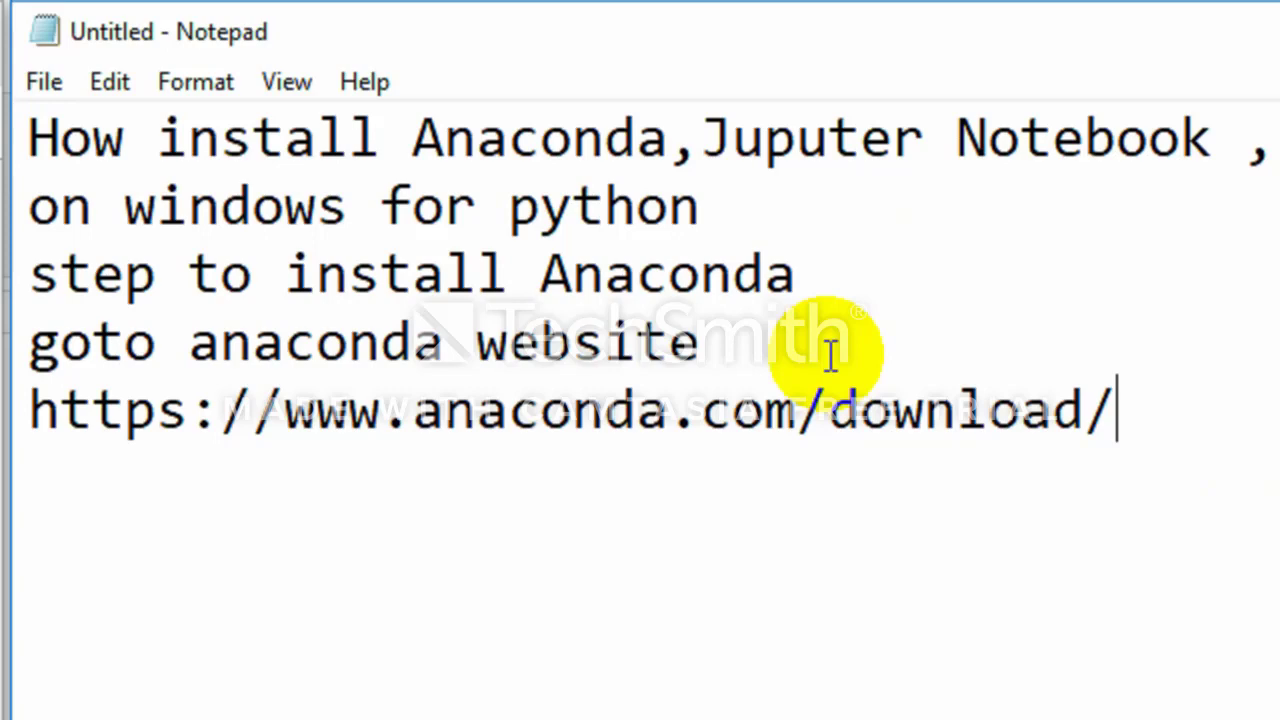
Add the line "download anaconda base on your operating system" below the pasted web address.
key(Return)
text(downloa)
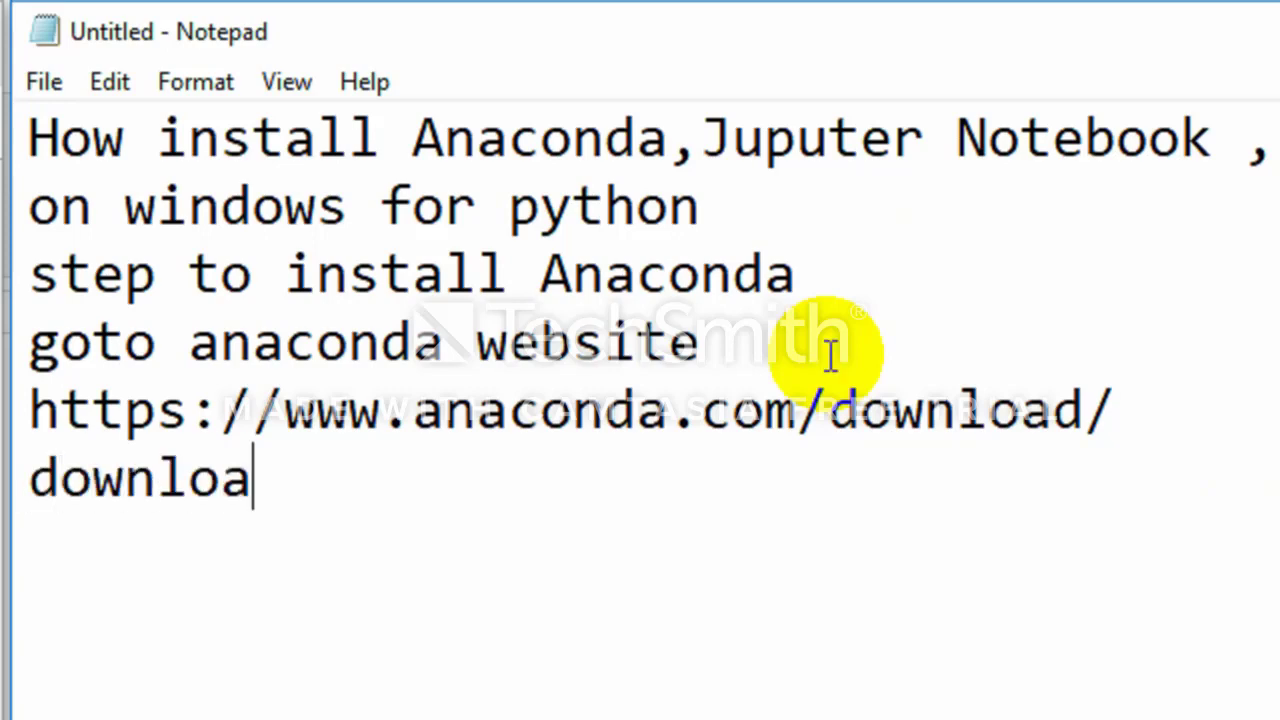
text(d anaconda)
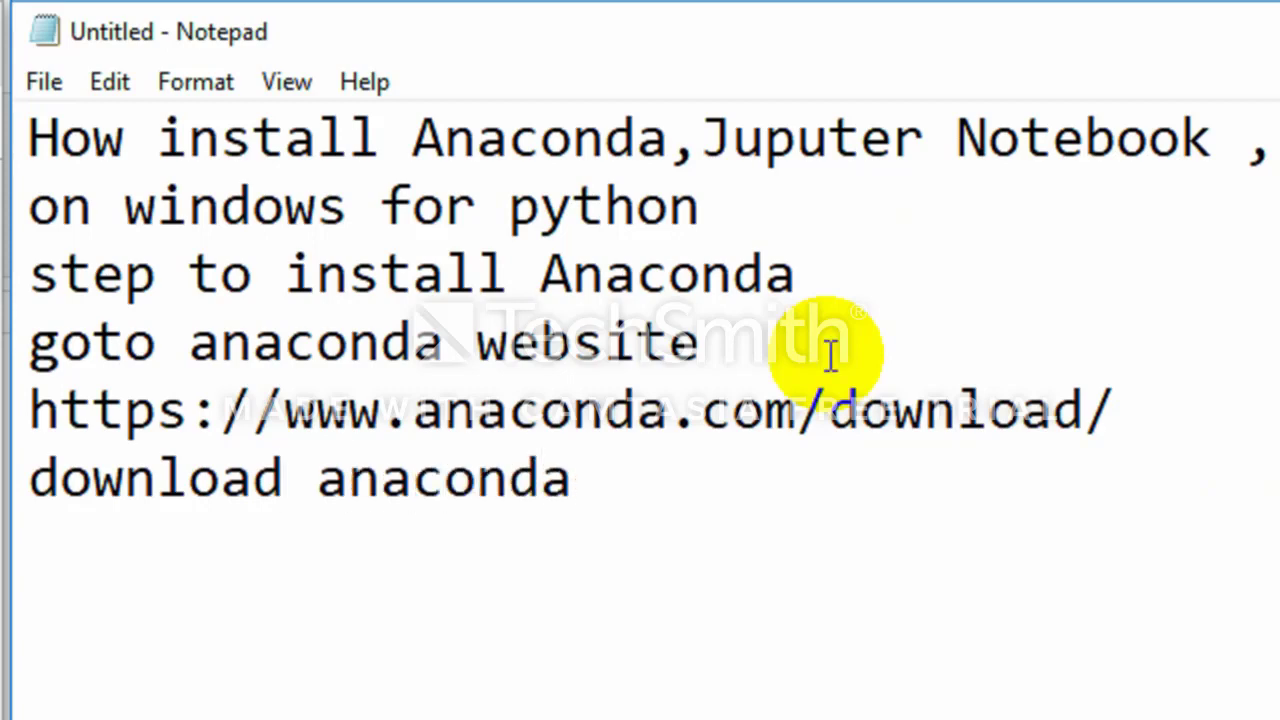
text( base on )
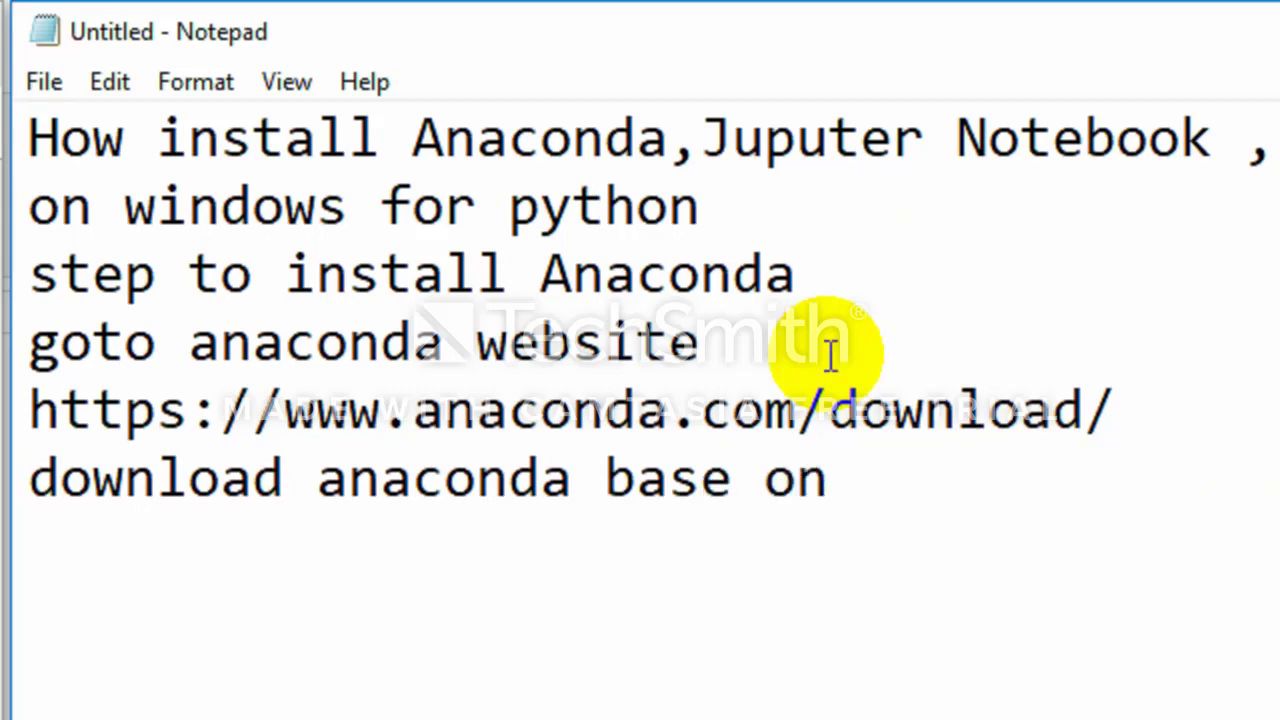
text(your)
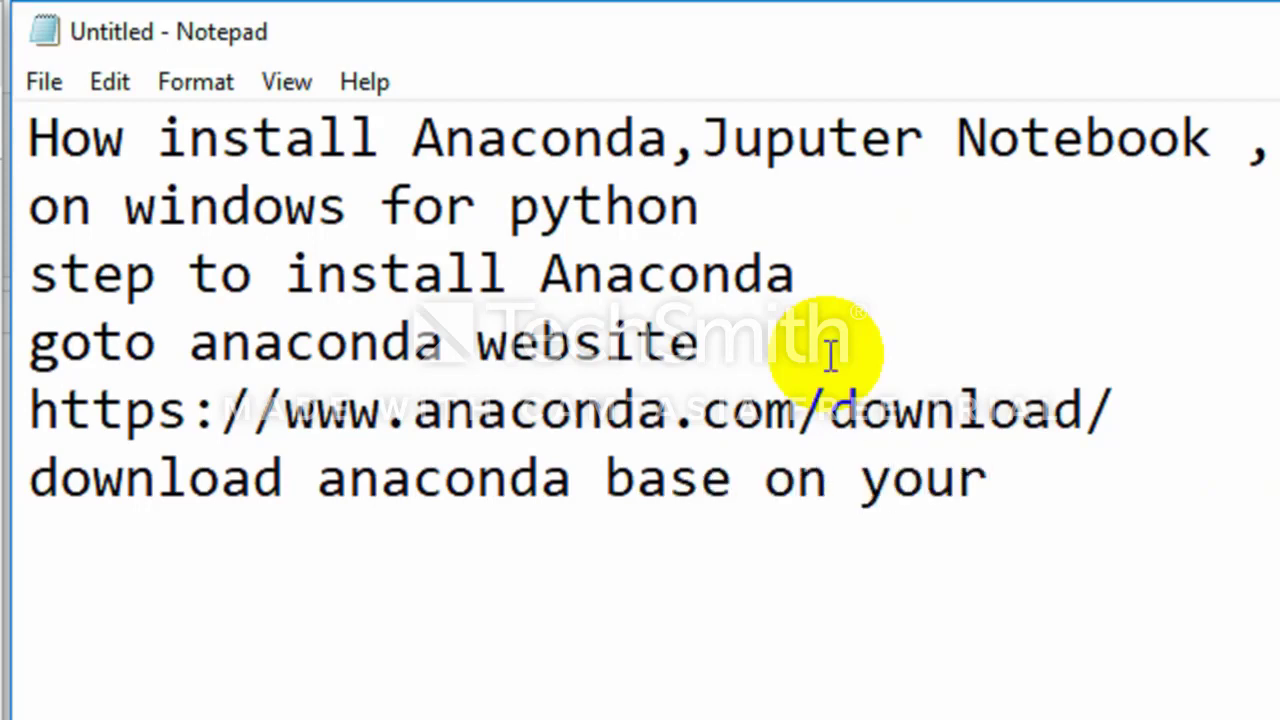
text( operatin)
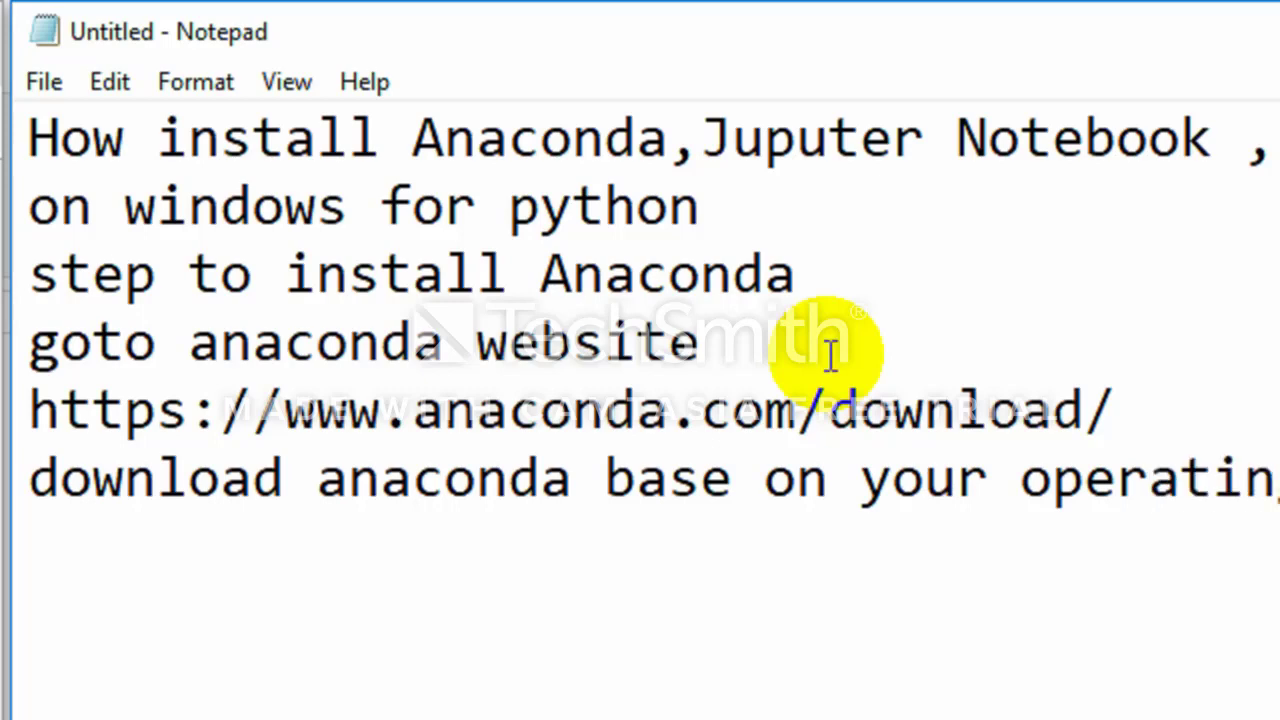
text(g)
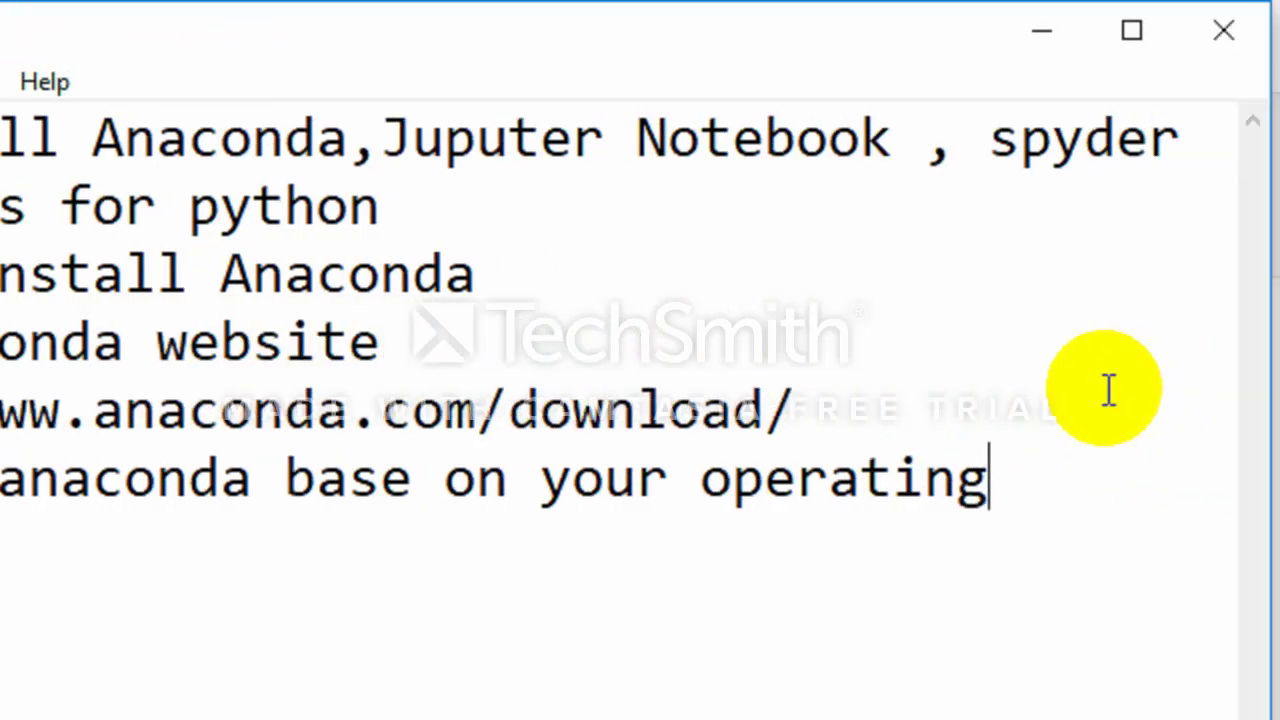
text( sy)
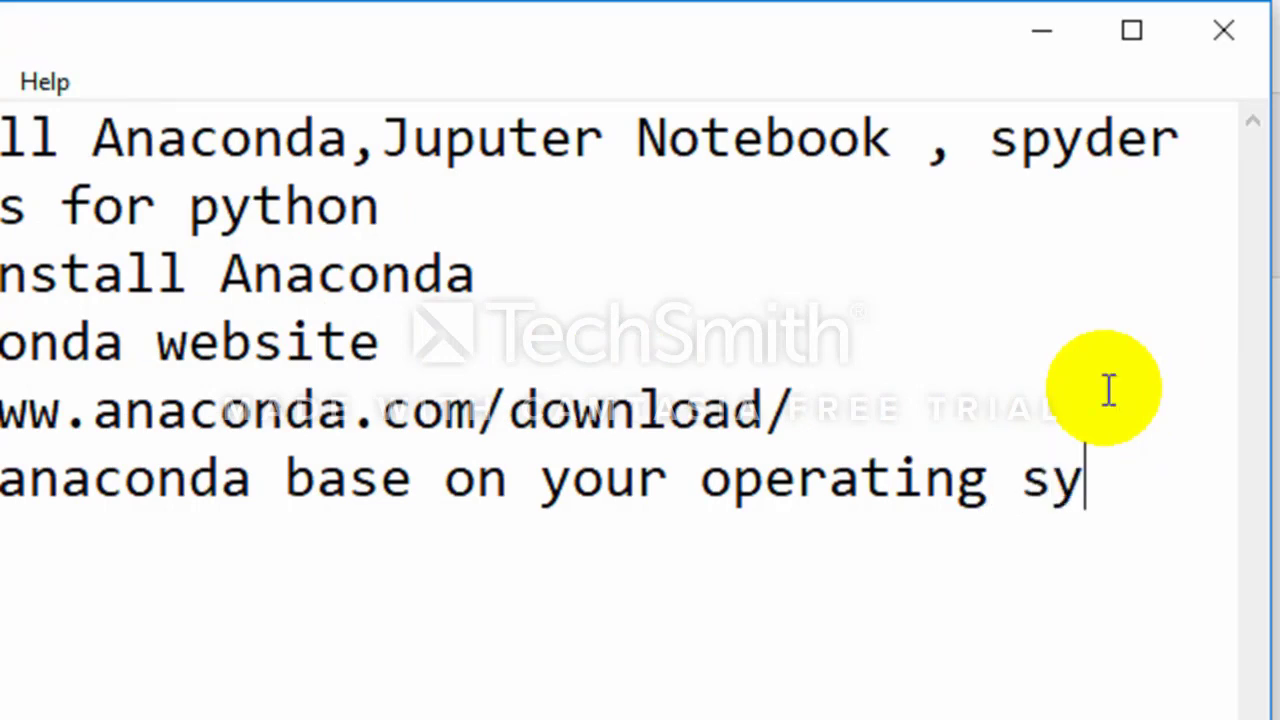
text(stem)
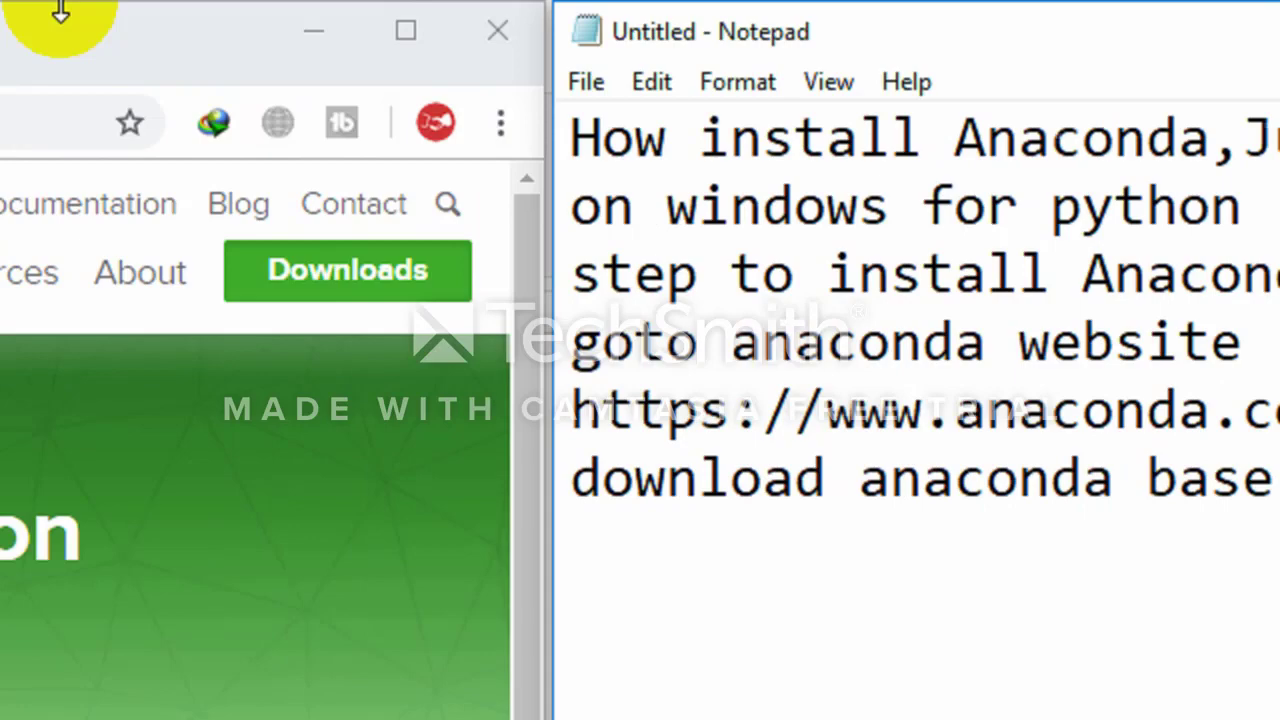
Begin another line in the notes with the words "Download python".
key(Return)
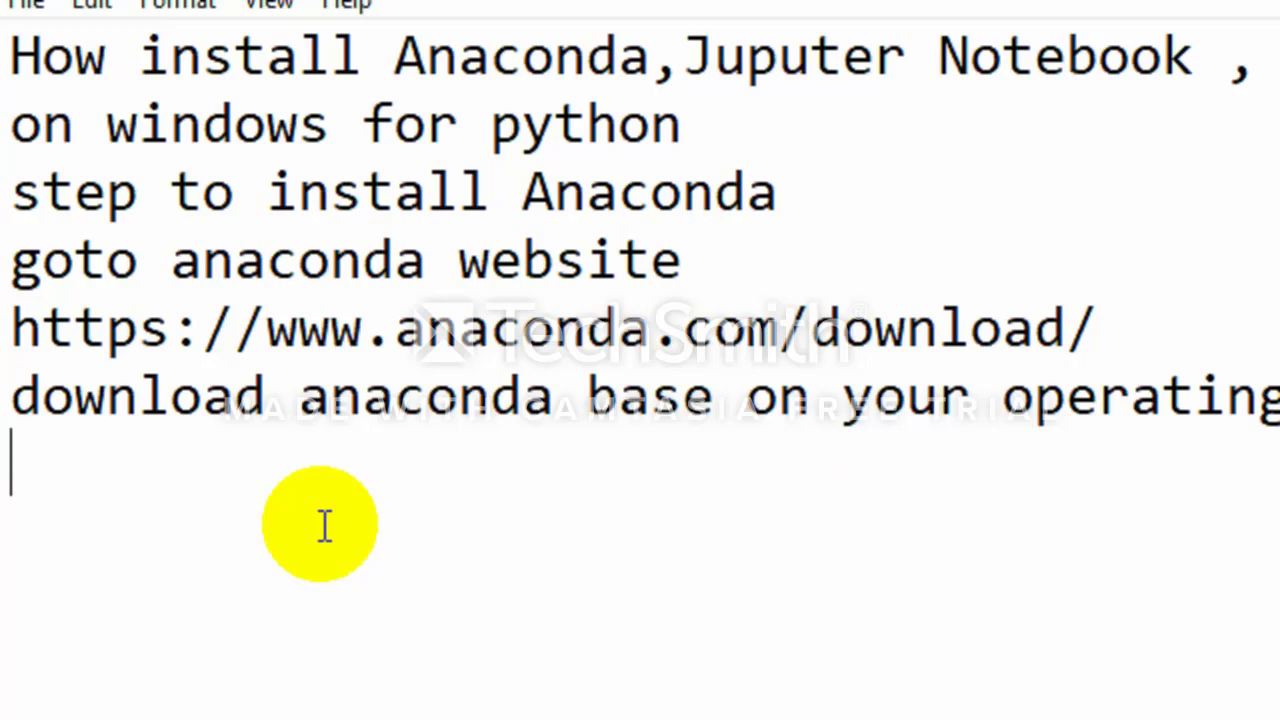
text(D)
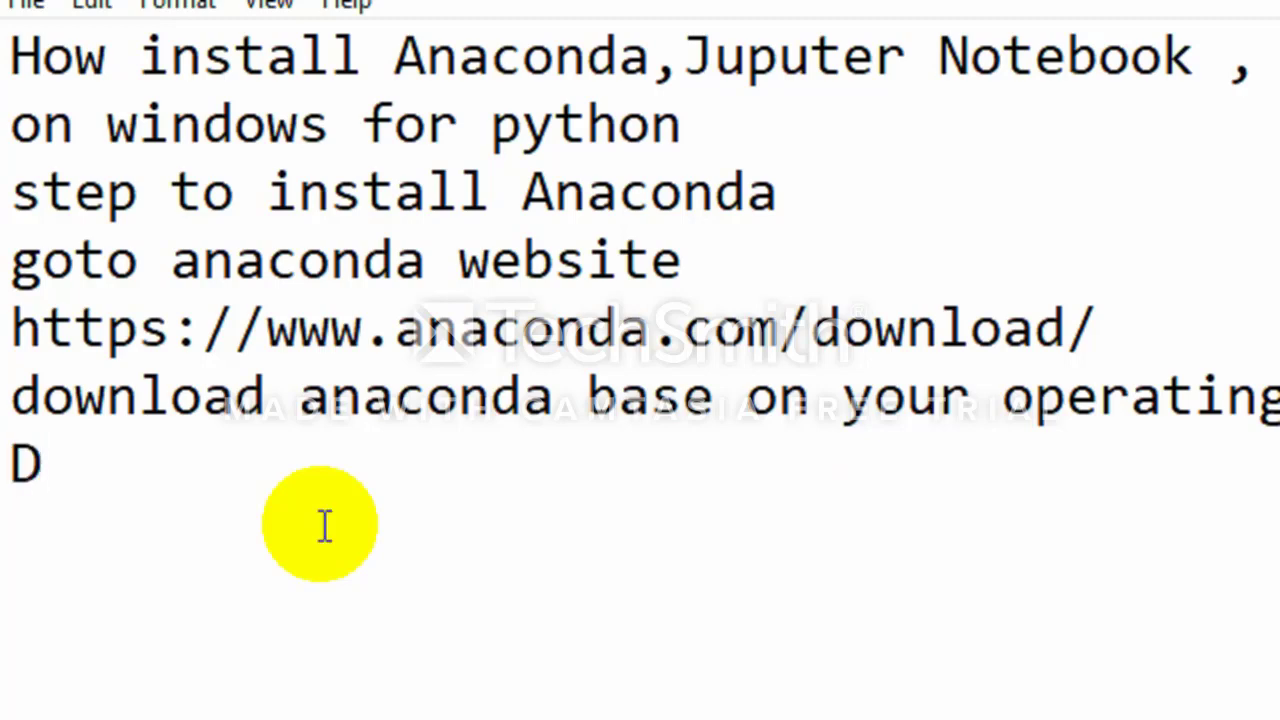
text(ownloa)
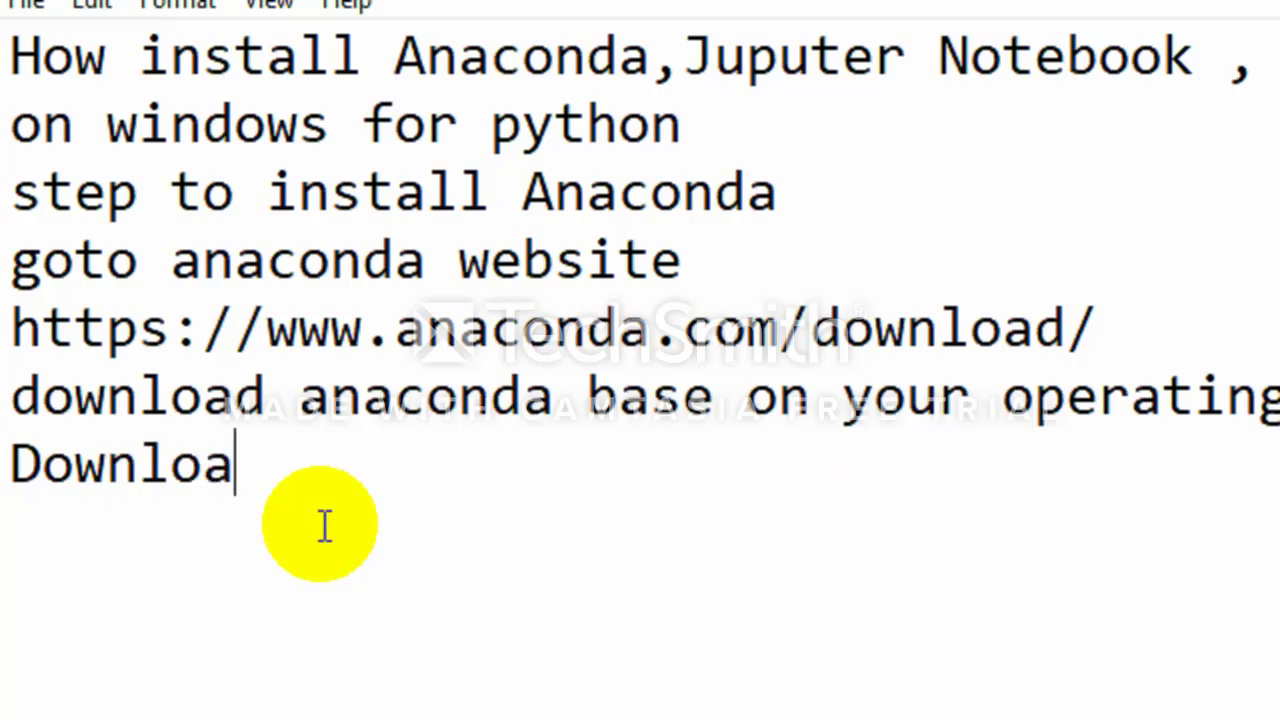
text(d python )
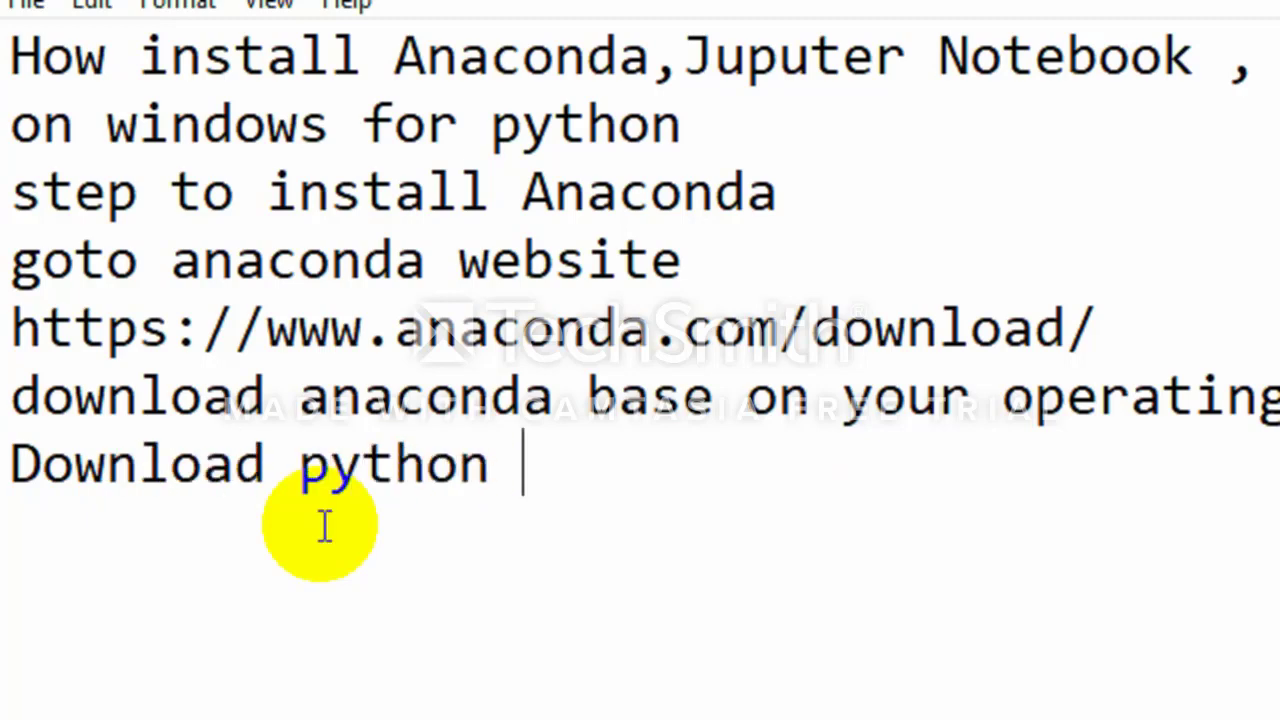
text(3)
key(Return)
text(.===)
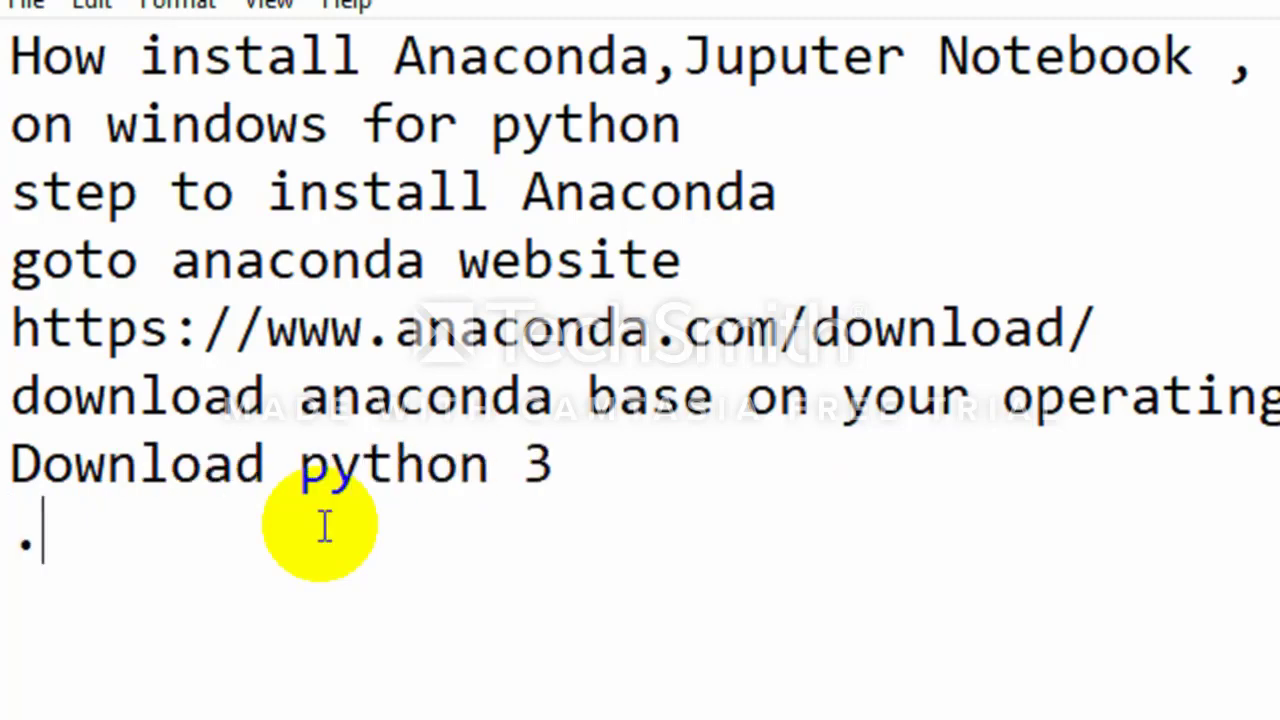
key(BackSpace)
key(BackSpace)
key(BackSpace)
key(BackSpace)
key(BackSpace)
key(BackSpace)
key(BackSpace)
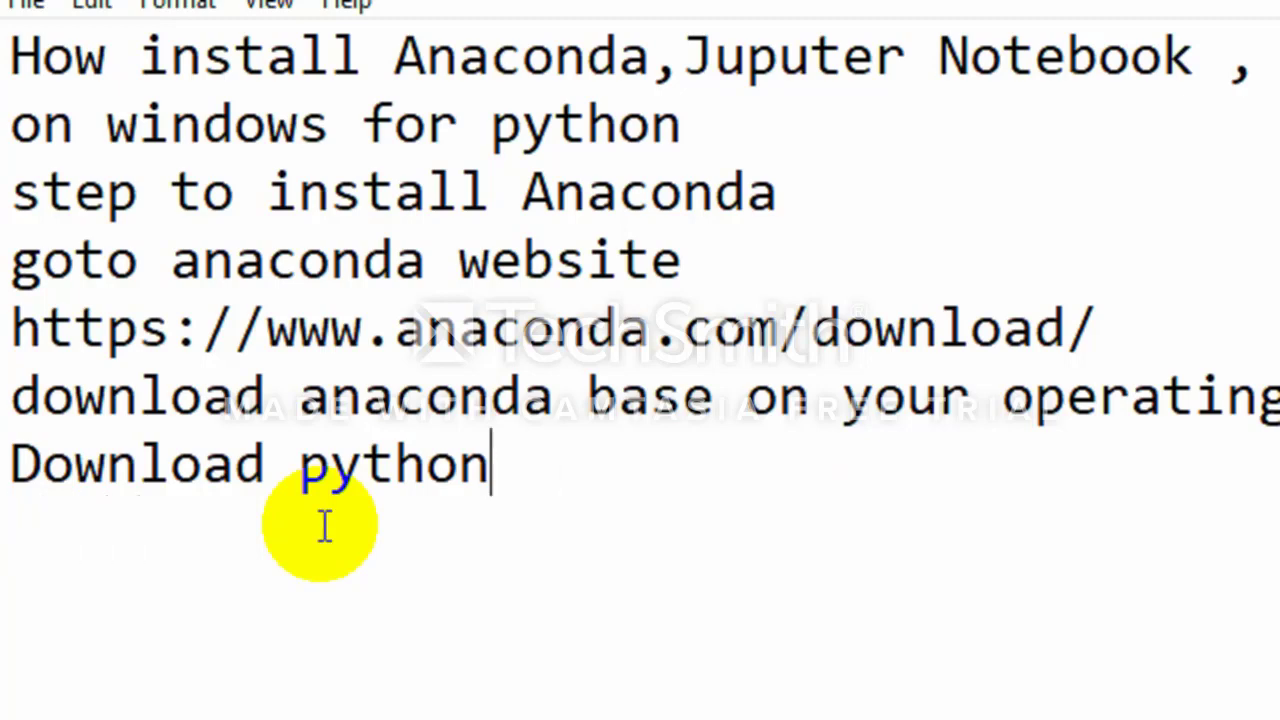
Complete the "Download python" line with "3.x version".
text(3.x )
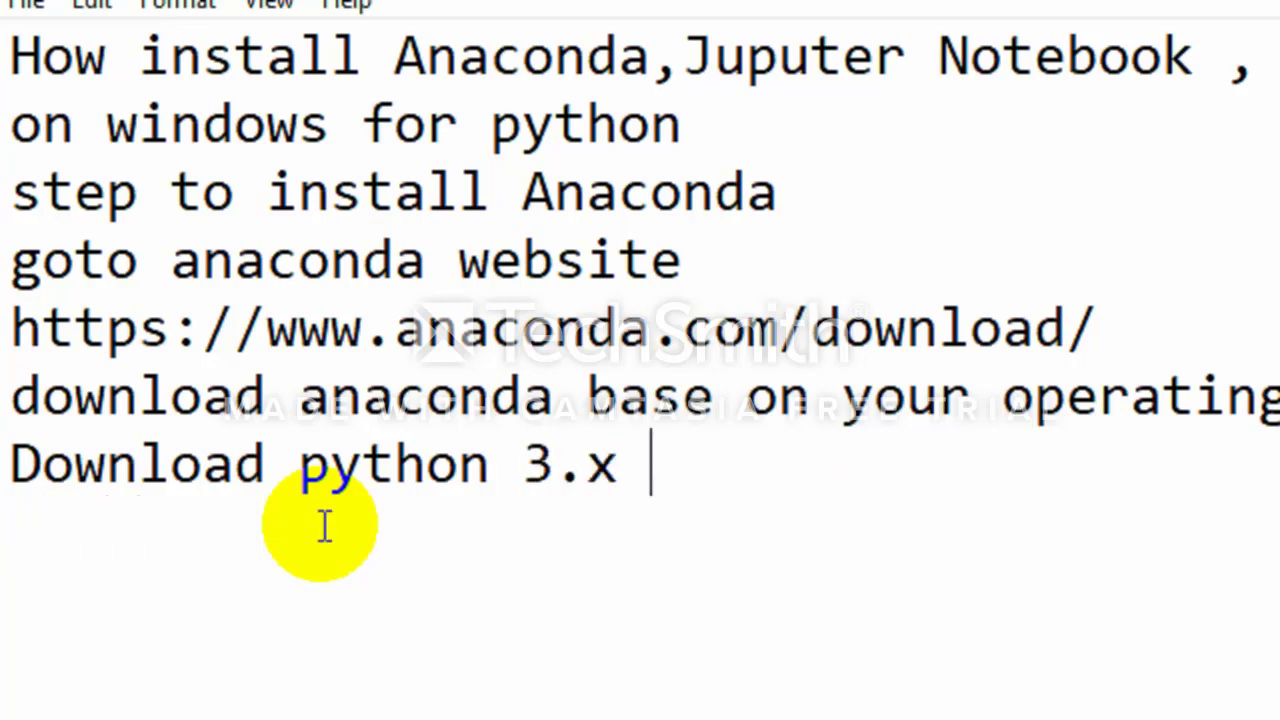
text(b)
key(BackSpace)
text(version)
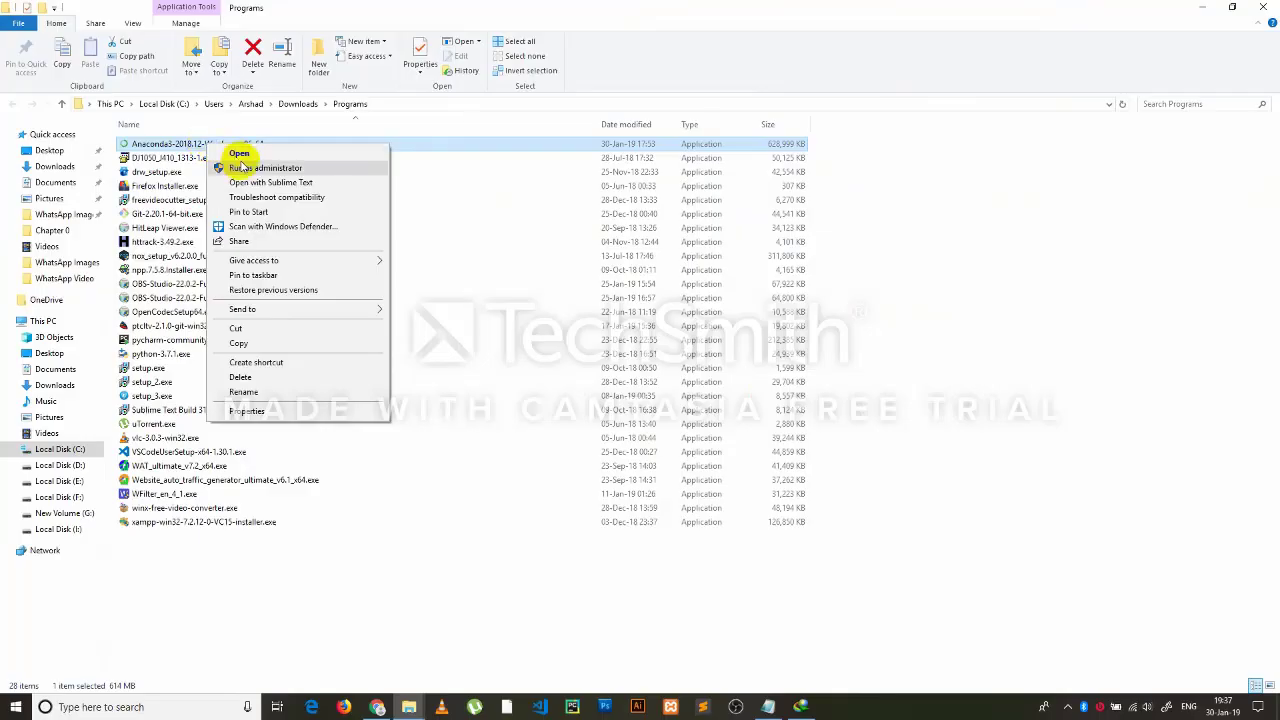
Run the downloaded Anaconda3 2018.12 installer as administrator, clear the windows covering it, and proceed past the welcome page.
click(240, 161)
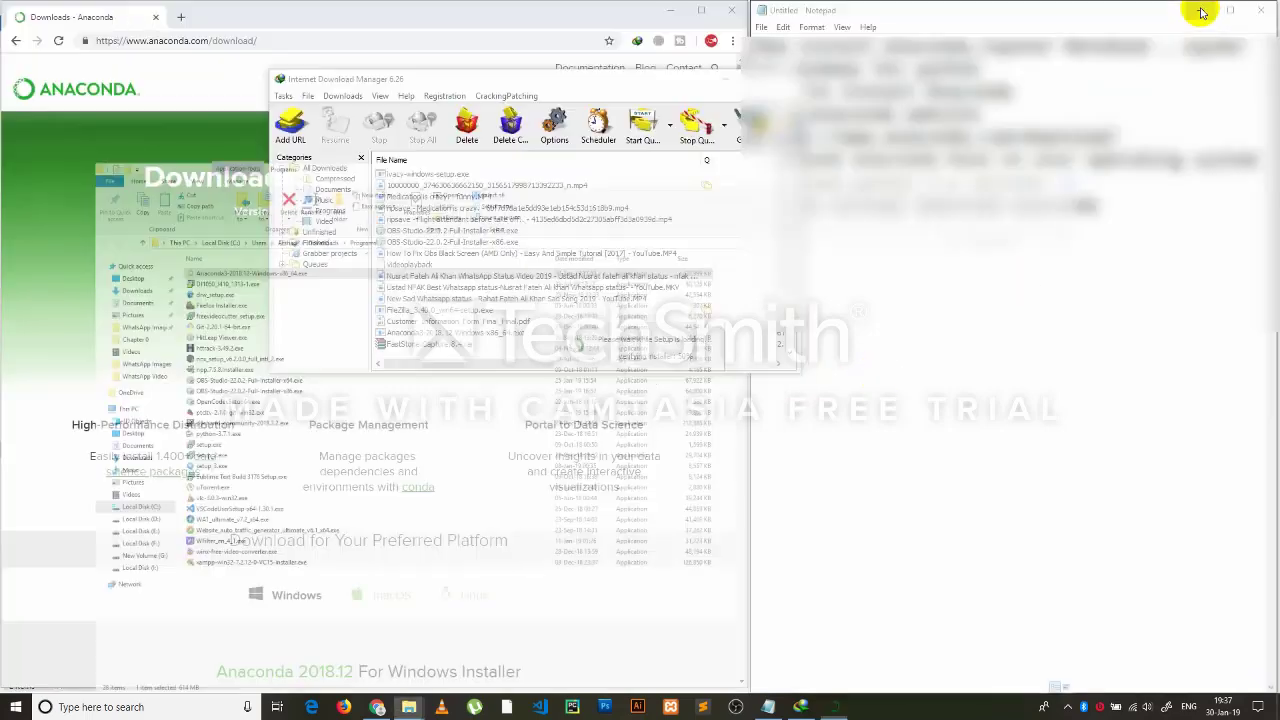
click(1201, 8)
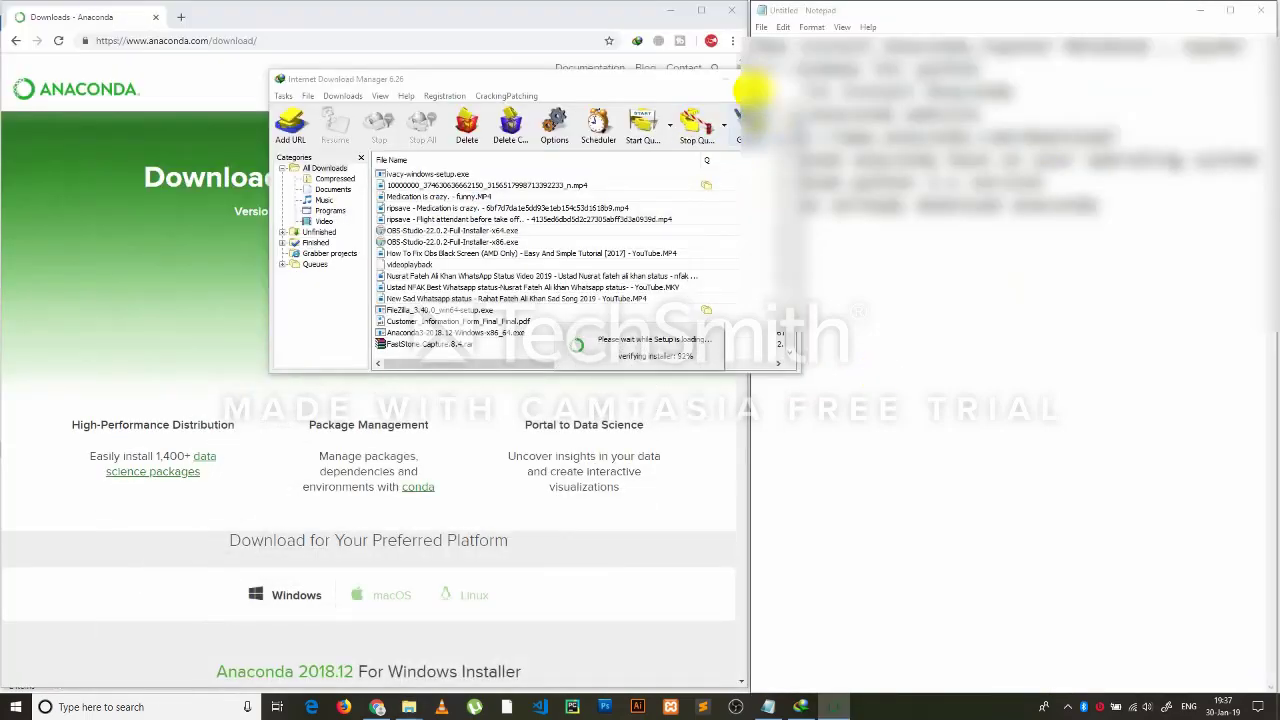
click(780, 79)
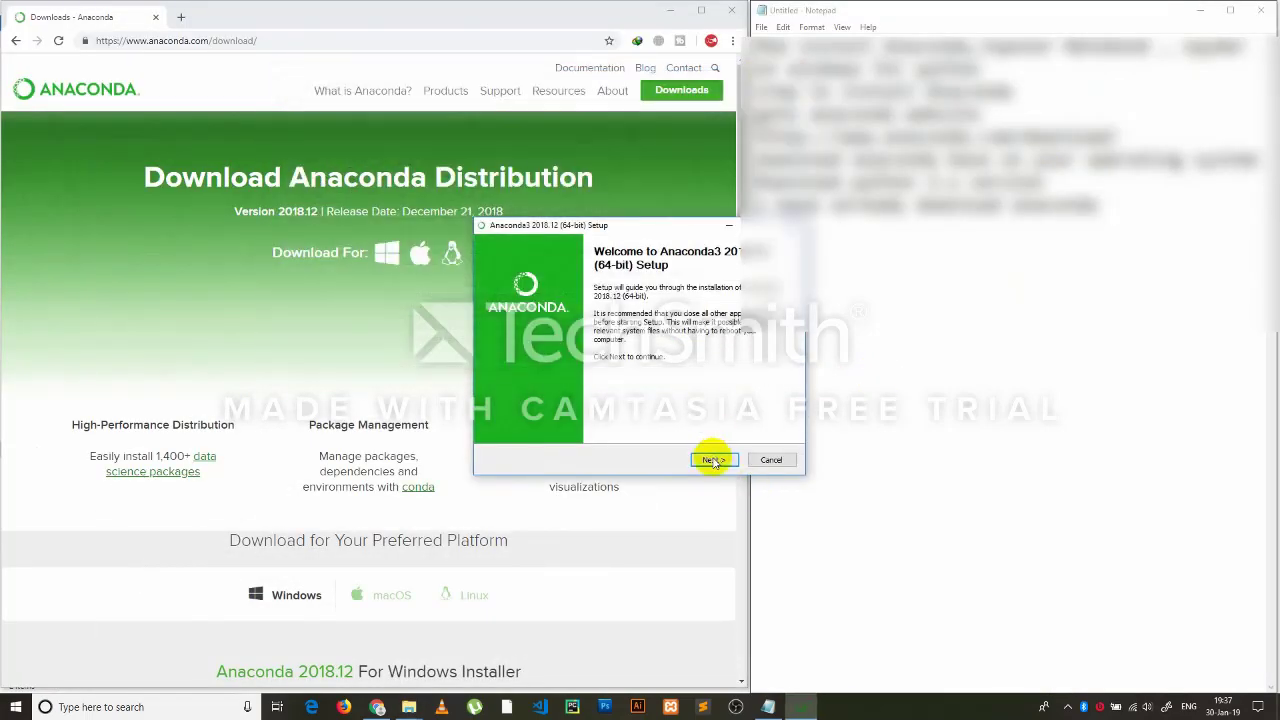
click(714, 460)
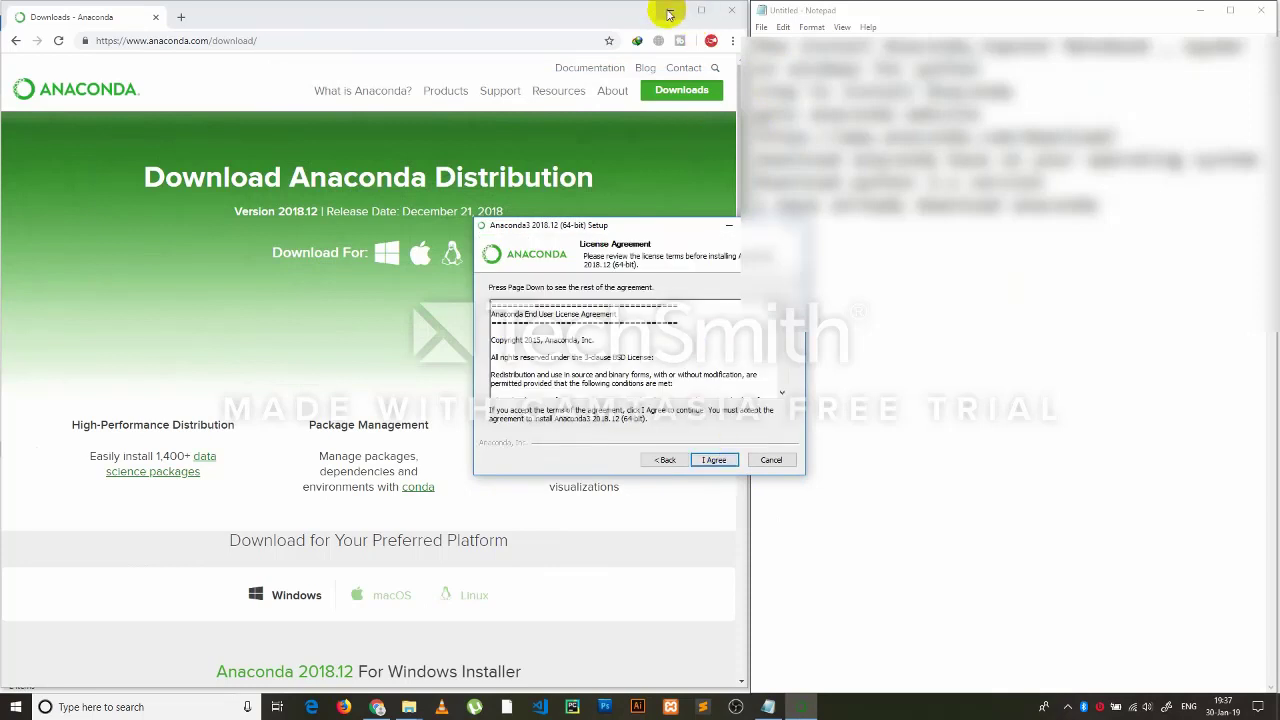
Maximize the Notepad window containing the notes.
click(1230, 10)
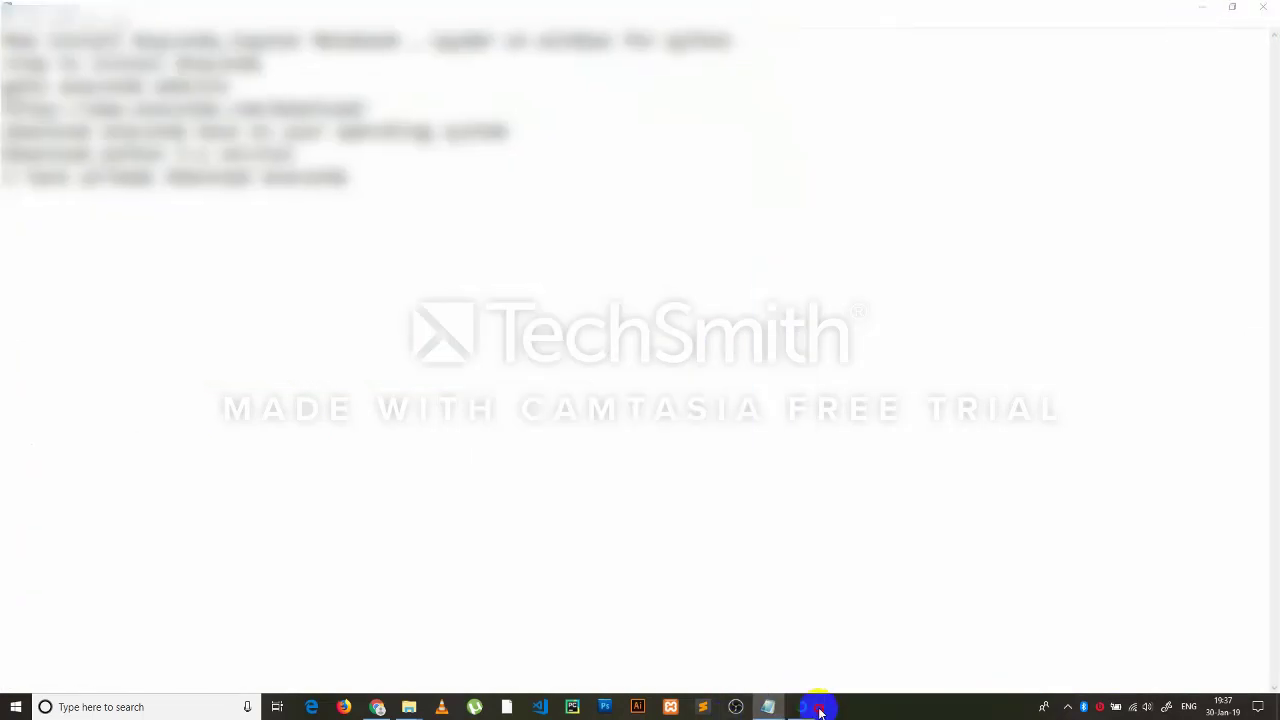
Accept the Anaconda3 licence, keep All Users and C:\ProgramData\Anaconda3, and start the installation with Anaconda registered as the system Python 3.7.
click(816, 708)
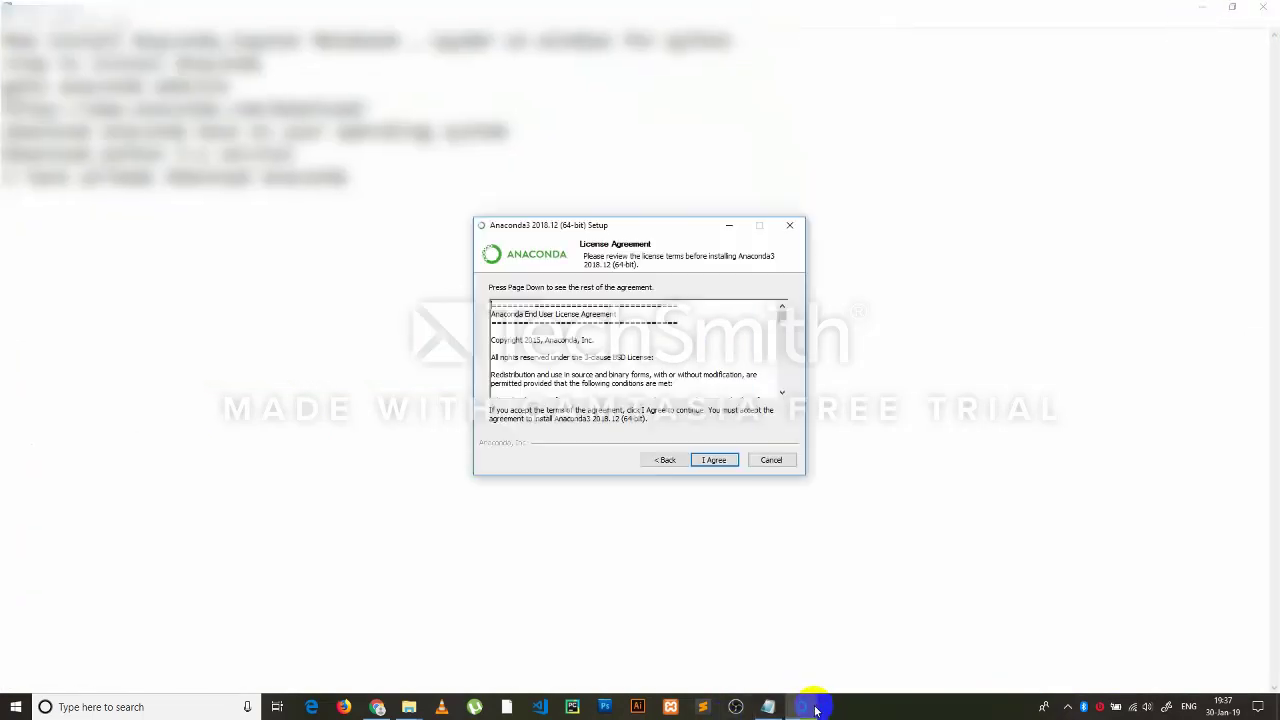
click(714, 460)
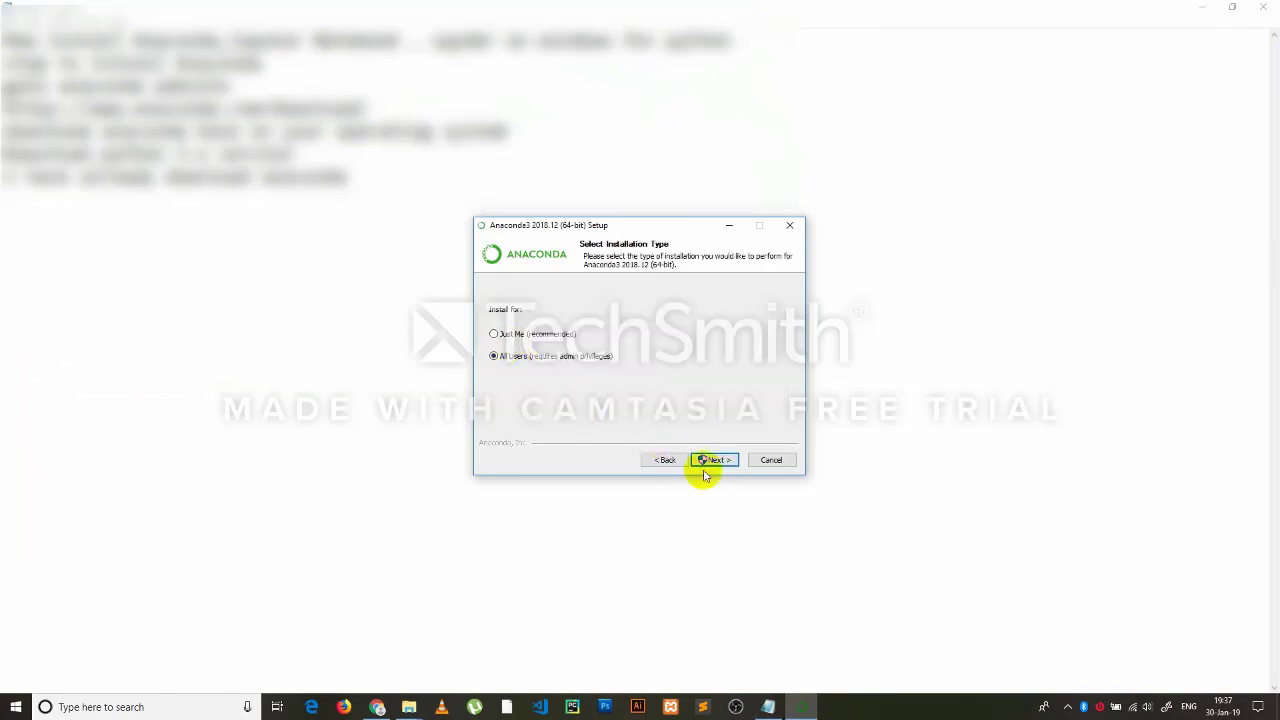
click(705, 466)
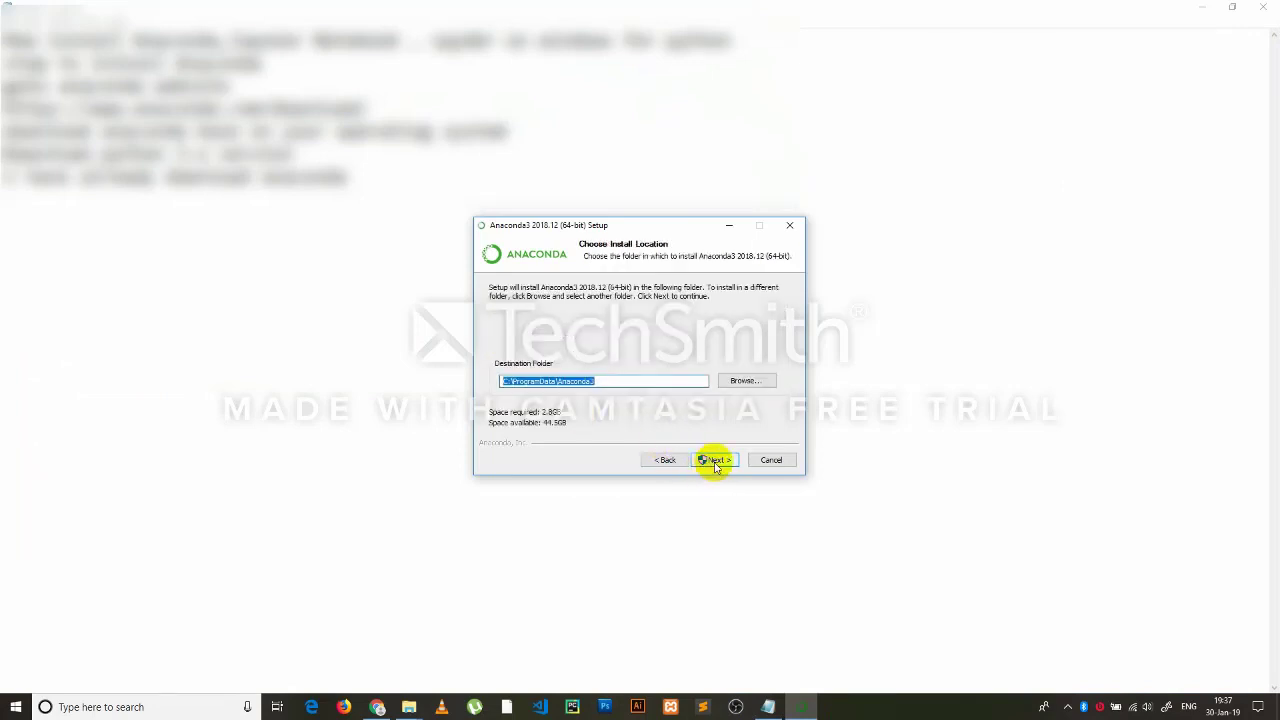
click(715, 462)
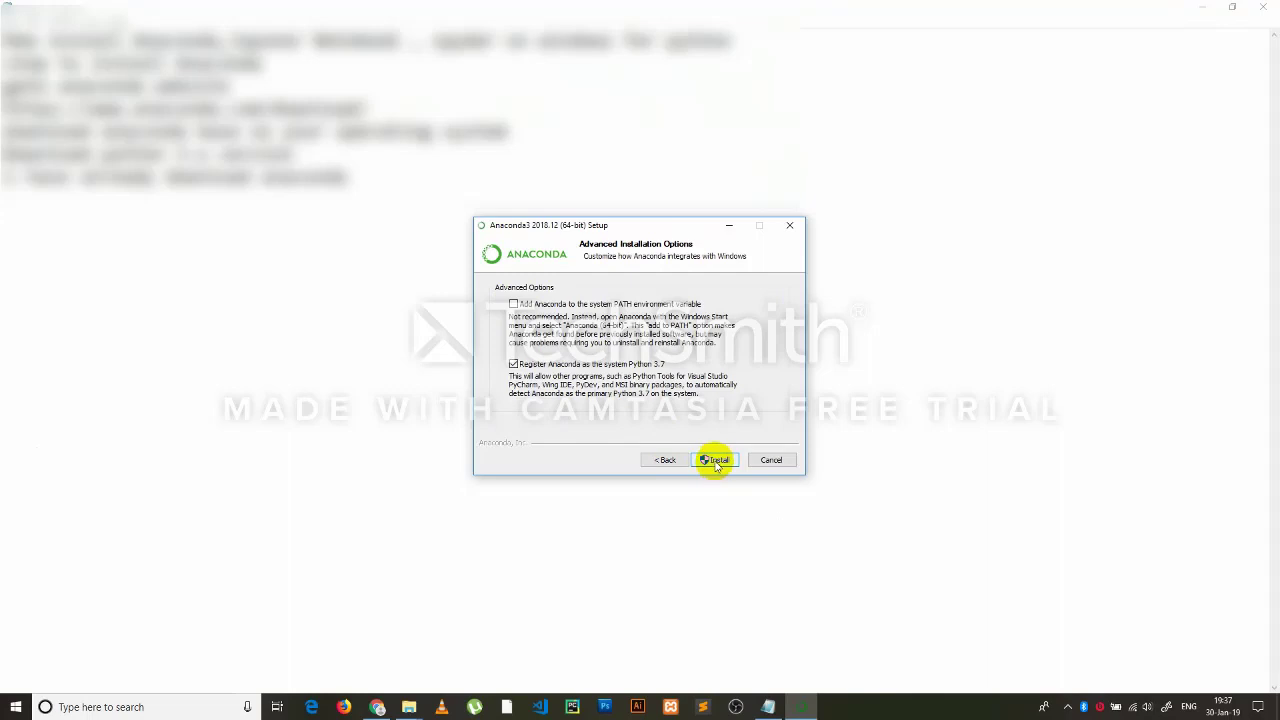
click(716, 462)
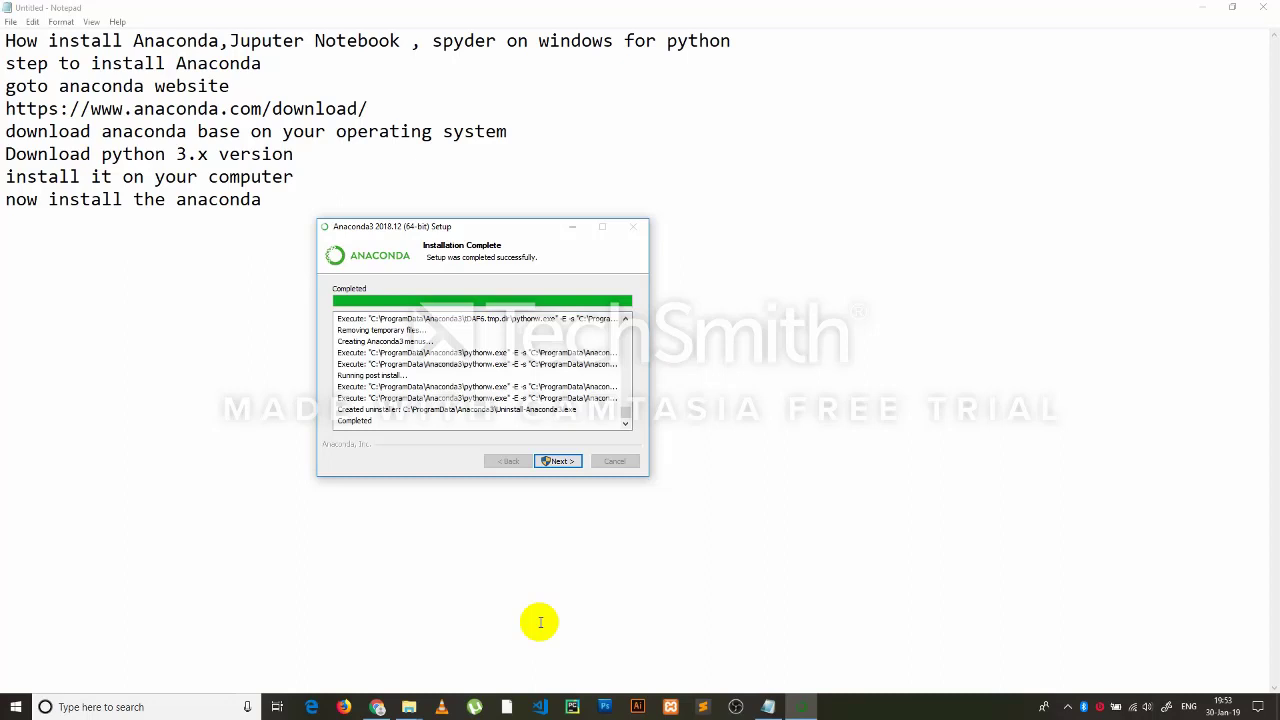
Finish the Anaconda3 setup, skipping Microsoft VSCode and turning off both the Anaconda Cloud and getting-started learning options.
click(558, 463)
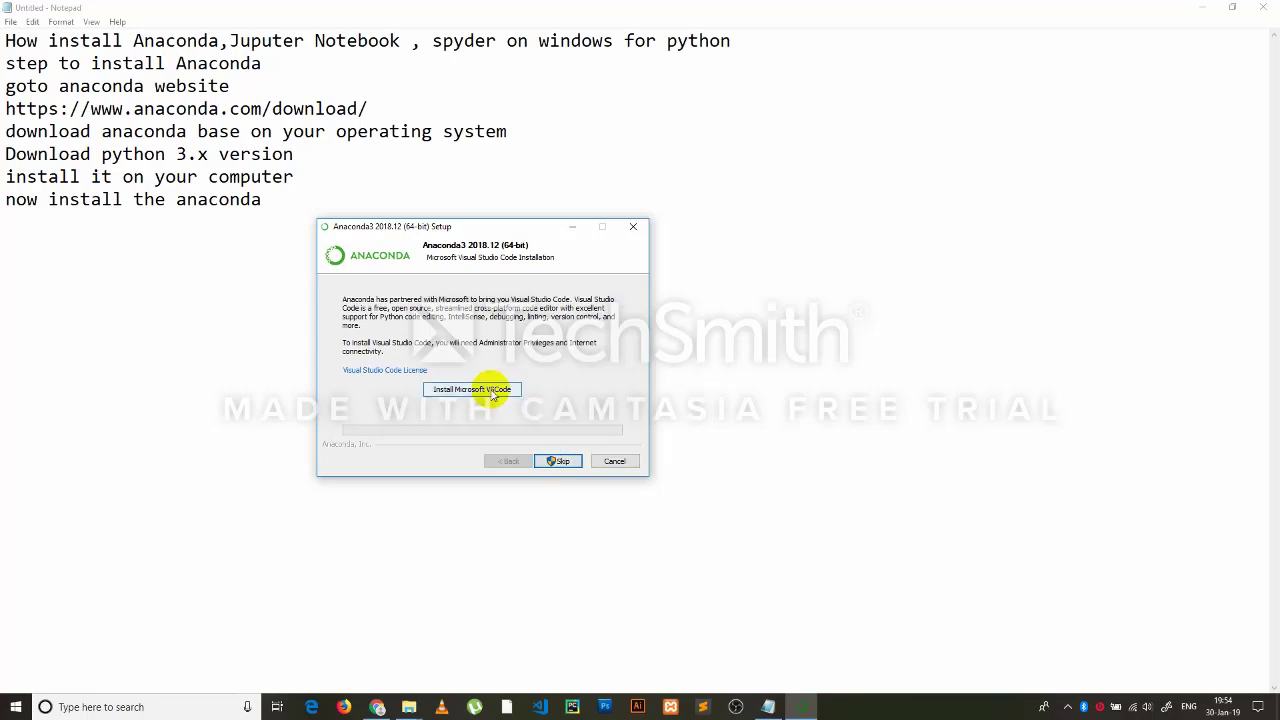
click(558, 463)
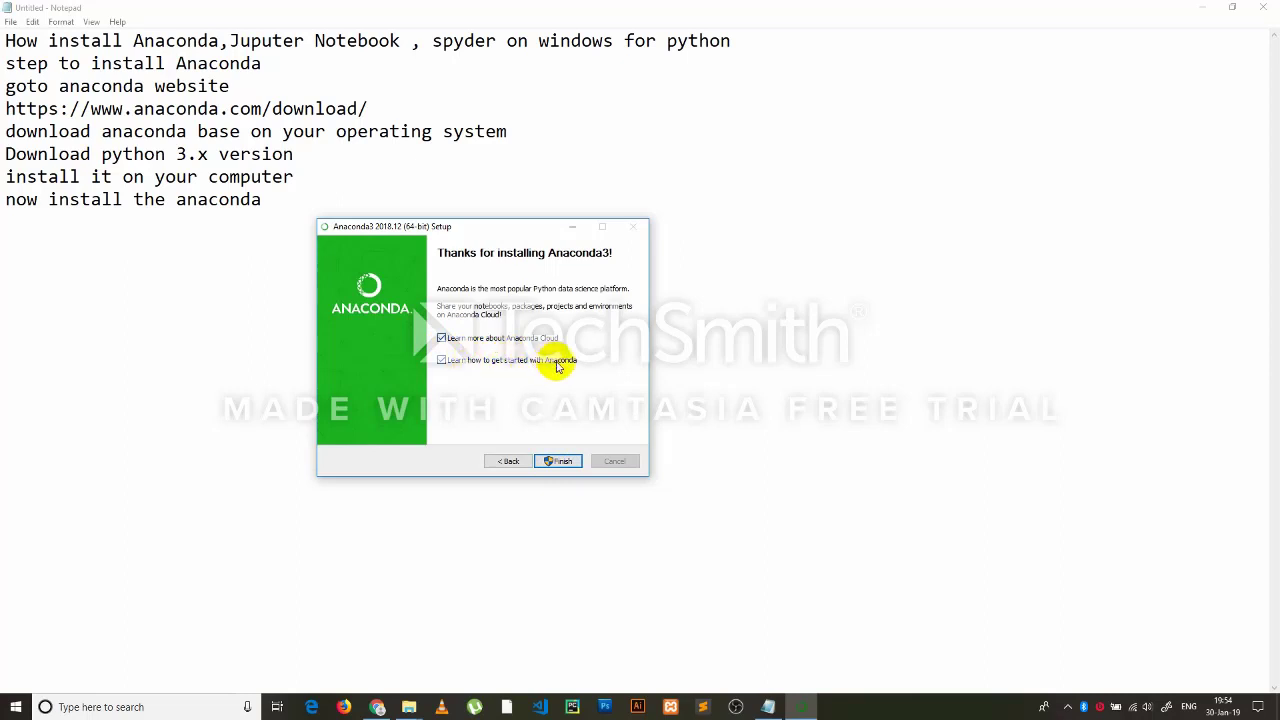
click(442, 361)
click(442, 338)
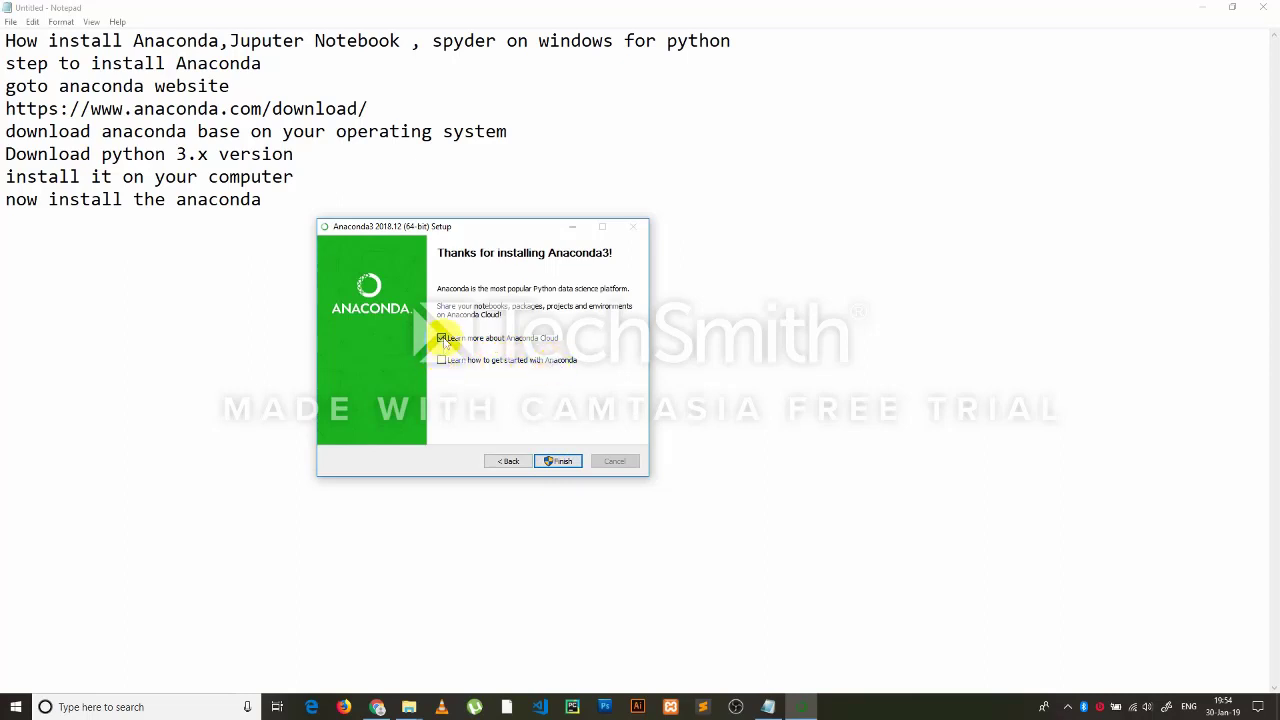
click(559, 461)
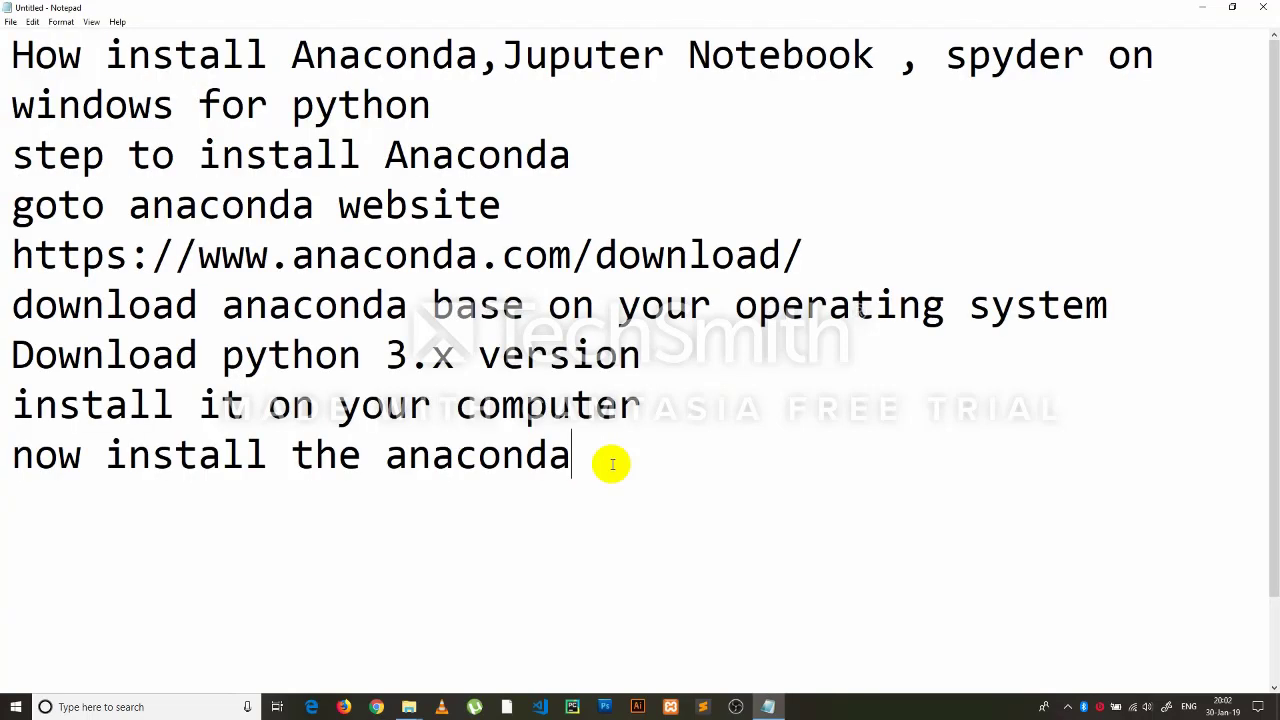
Begin a new line at the end of the notes with the words "now goto start manu and".
key(Return)
text(now got)
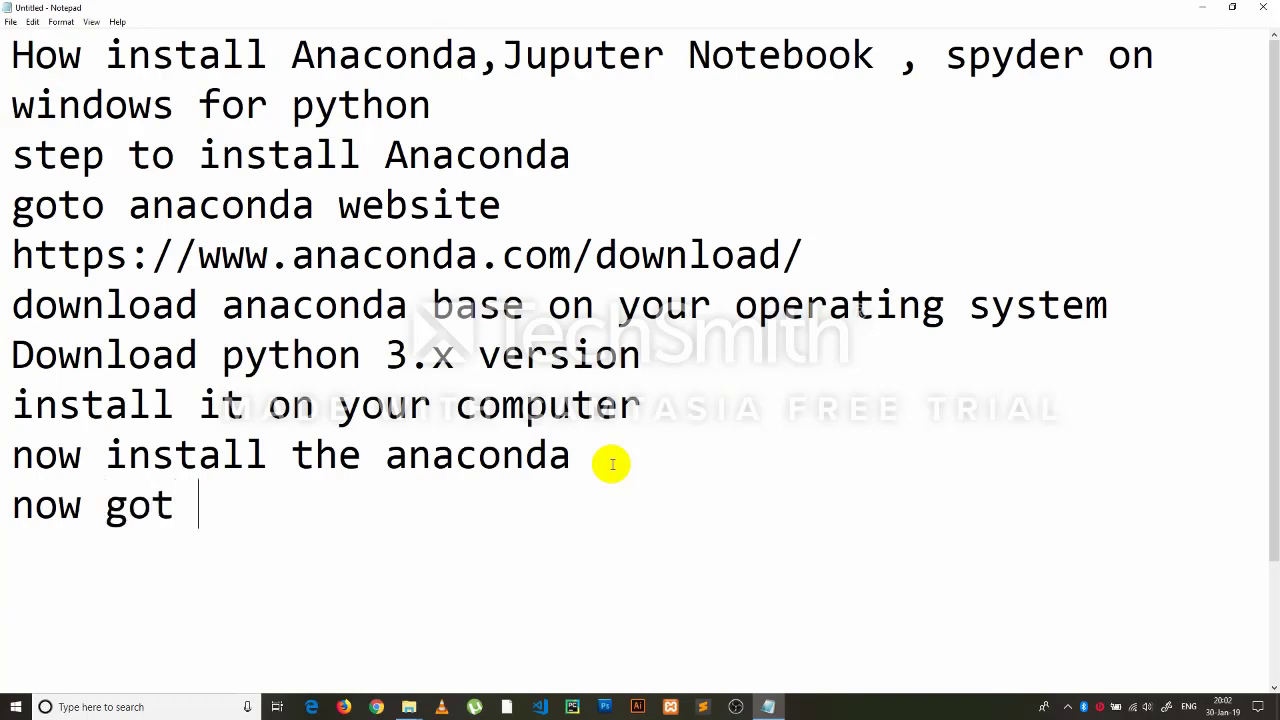
key(BackSpace)
key(BackSpace)
key(BackSpace)
key(BackSpace)
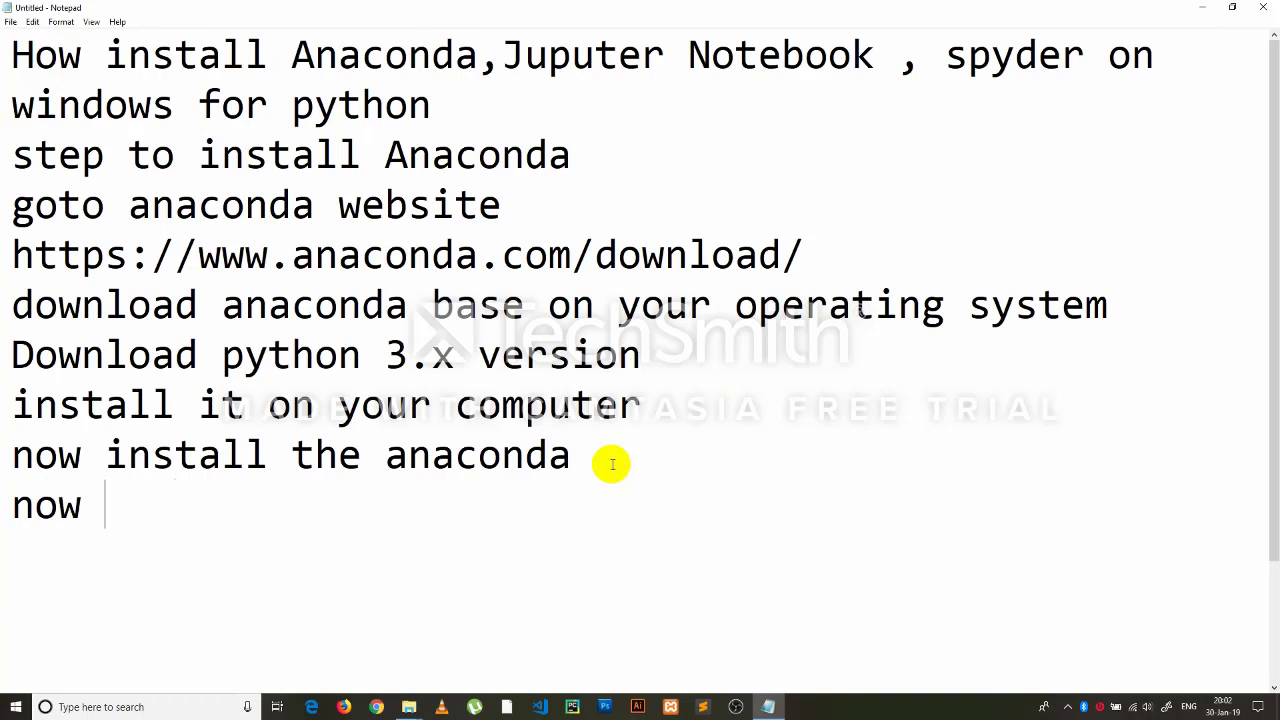
text(goto sta)
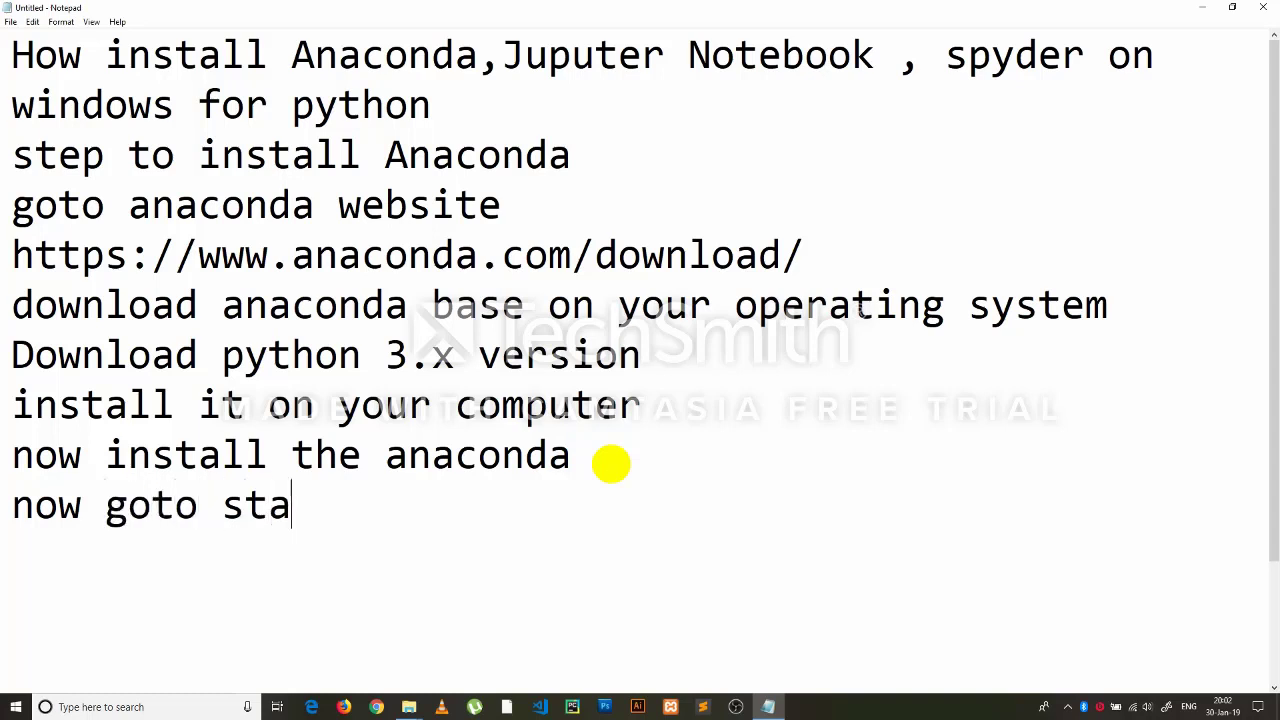
text(rt mane)
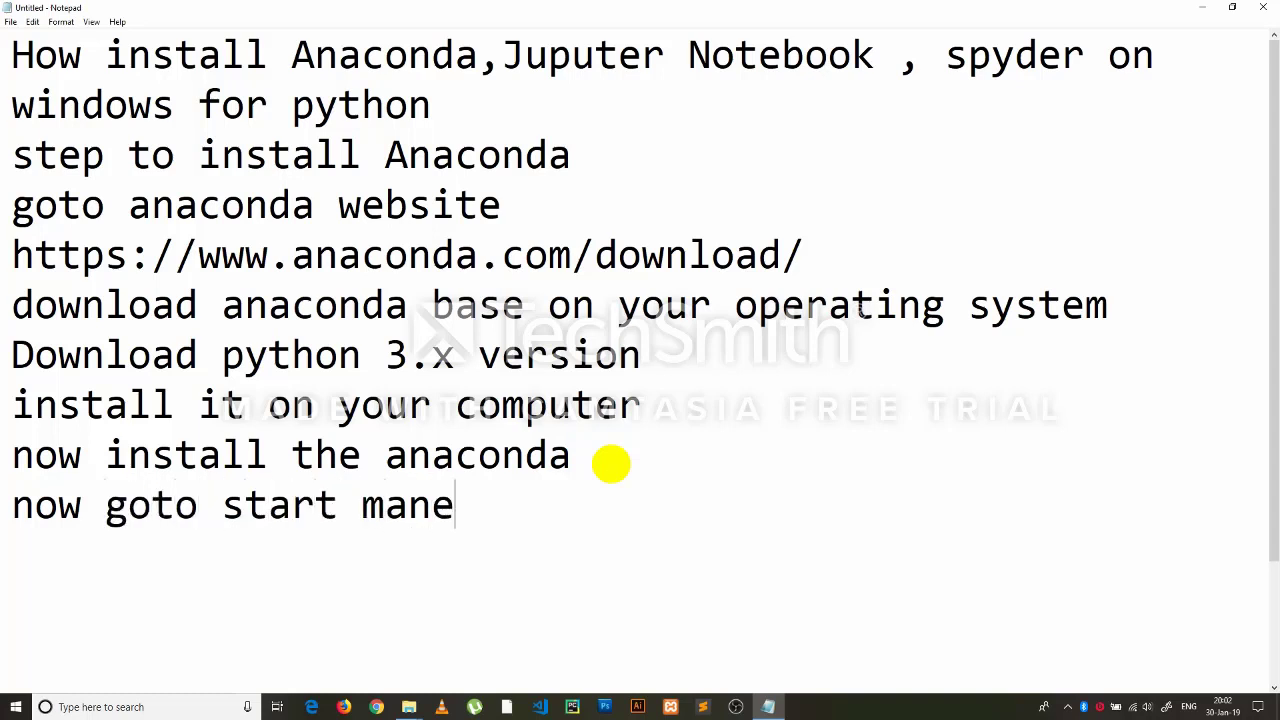
key(BackSpace)
key(BackSpace)
text(nue)
key(BackSpace)
key(BackSpace)
key(BackSpace)
text(u and )
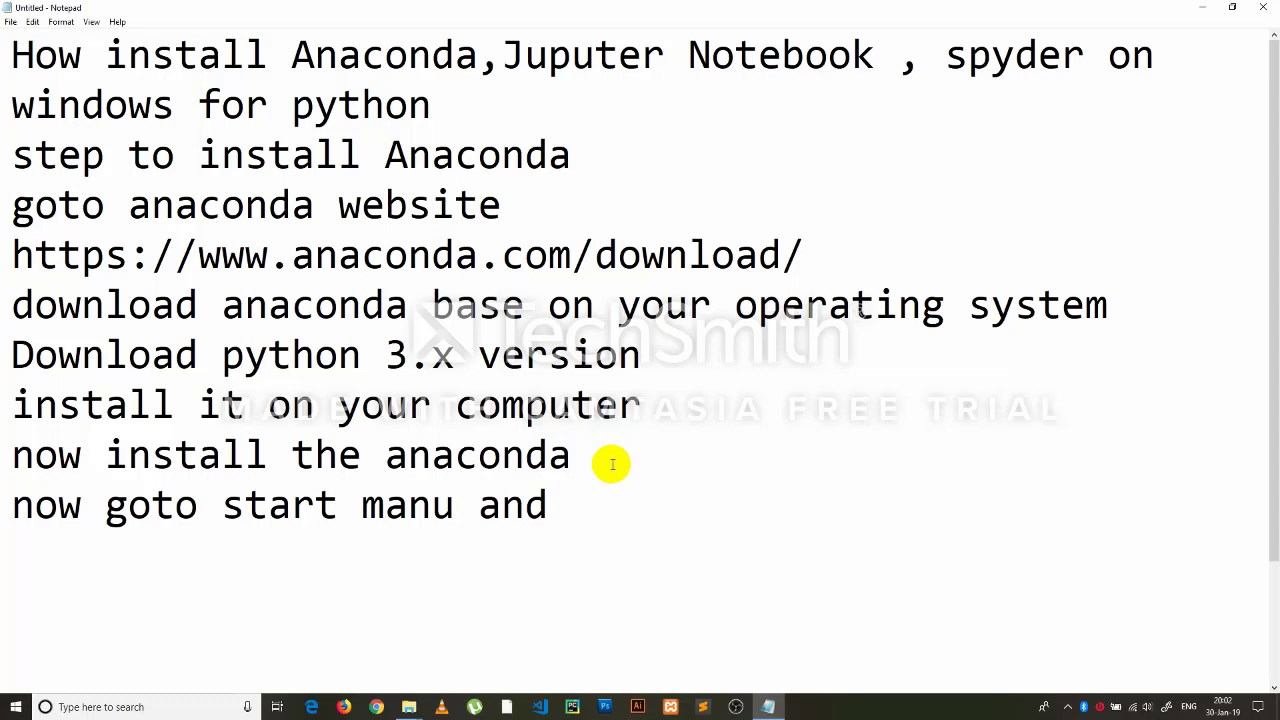
Complete the last line of the notes with "search anaconda navigator" and start a new line.
text(searc)
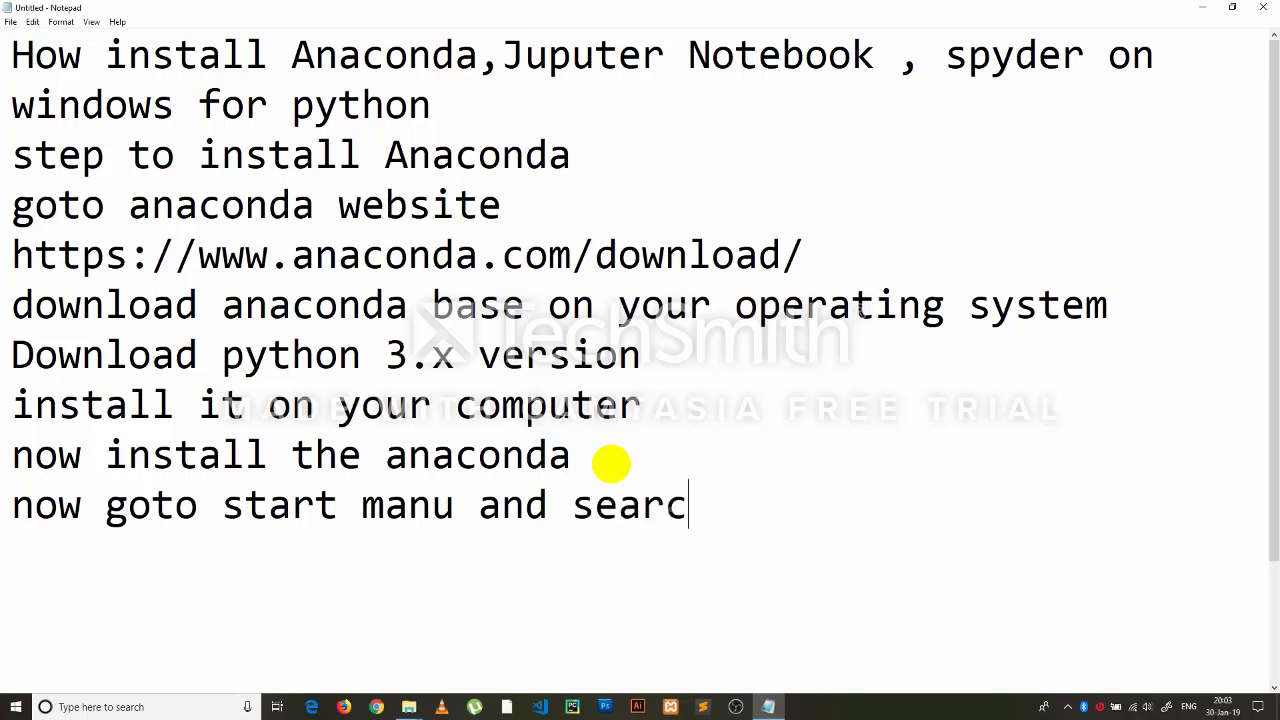
text(h anacon)
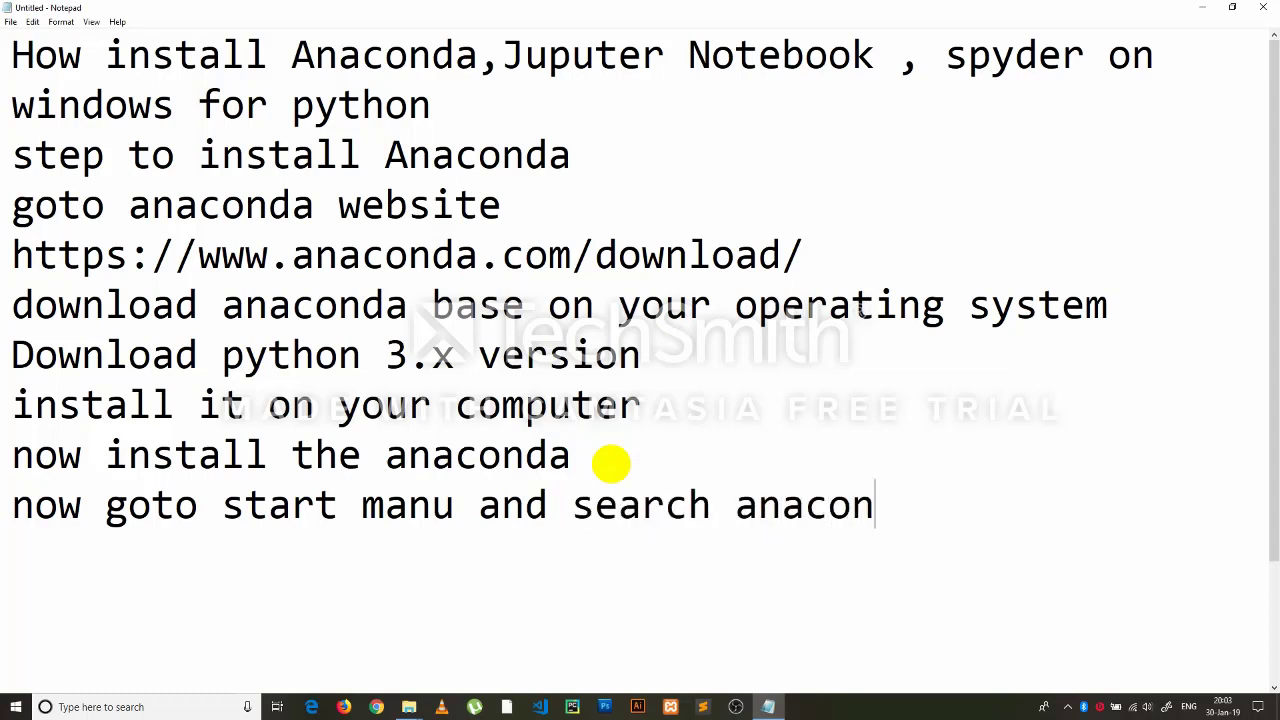
text(da navigator)
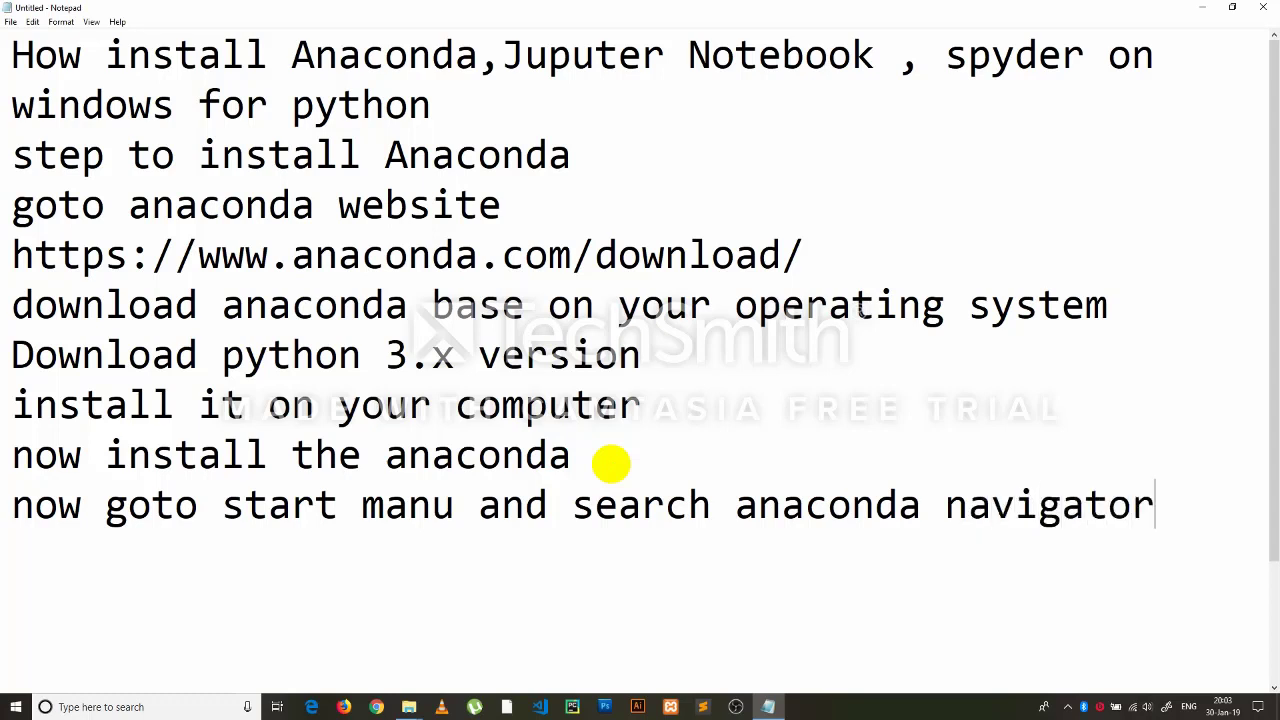
key(Return)
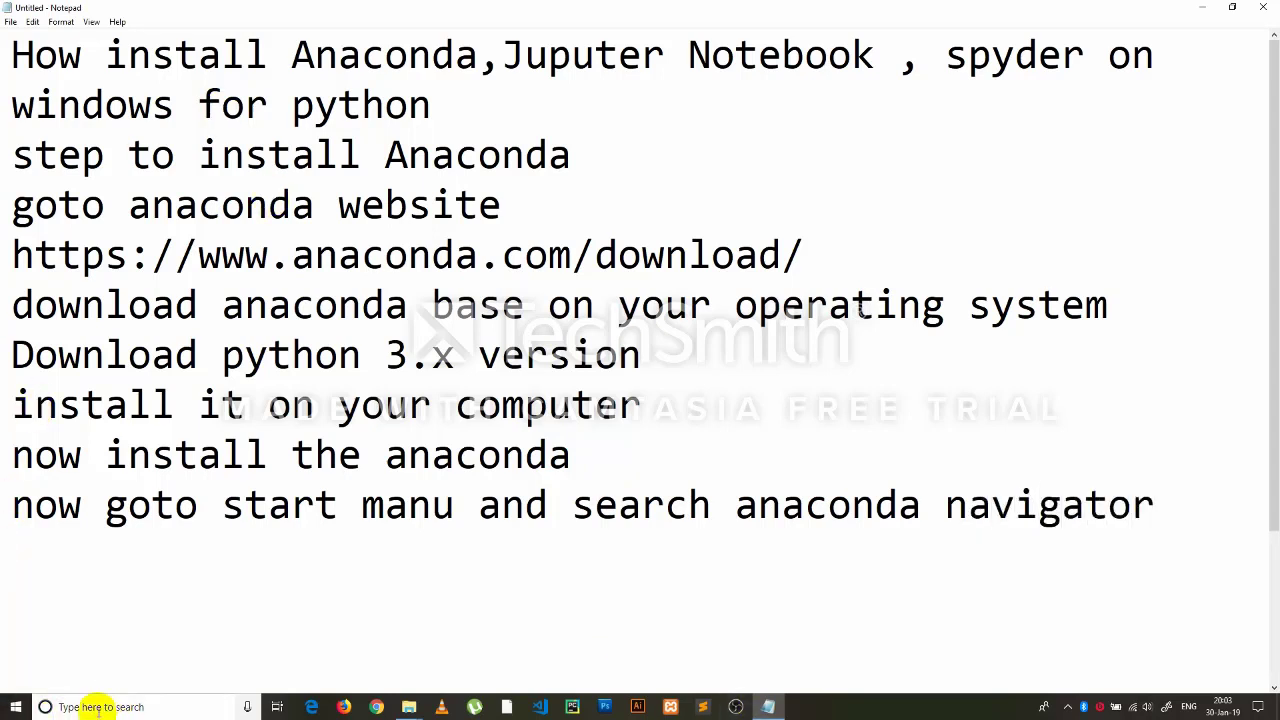
Launch Anaconda Navigator from the Anaconda3 (64-bit) program group and add an empty line at the end of the notes.
click(14, 692)
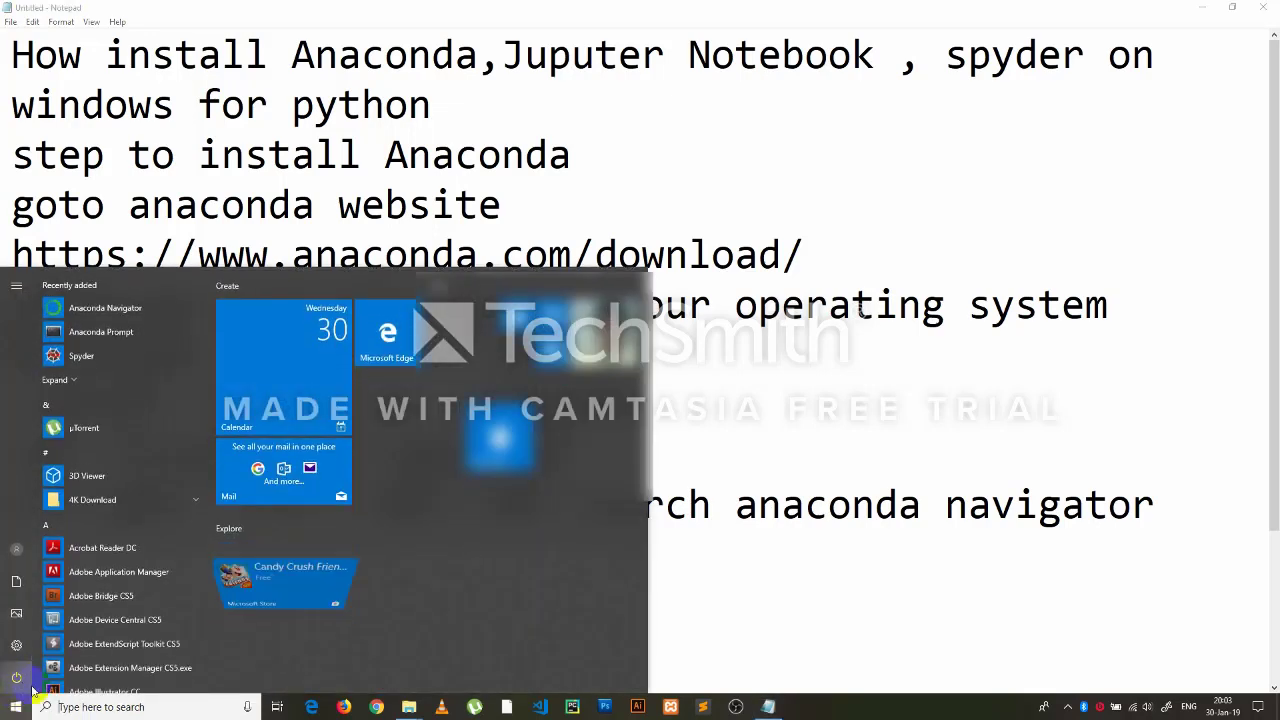
scroll(144, 600, down, 5)
scroll(143, 560, down, 2)
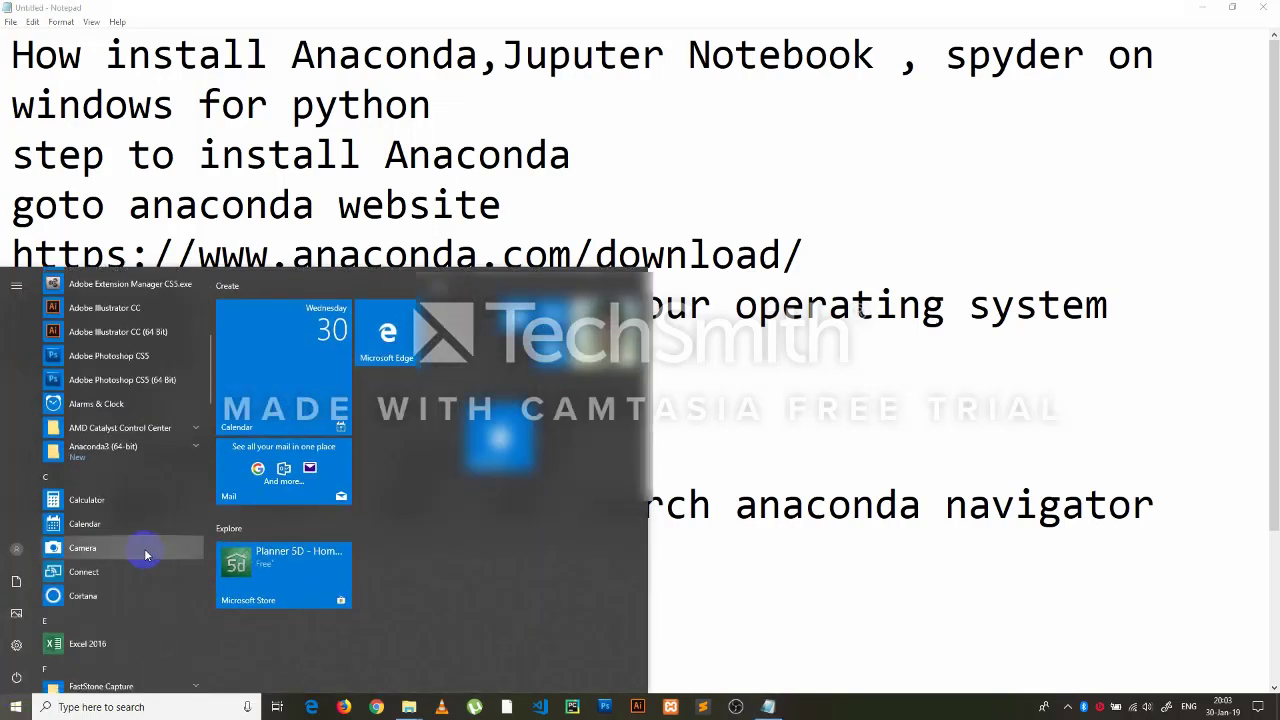
click(194, 452)
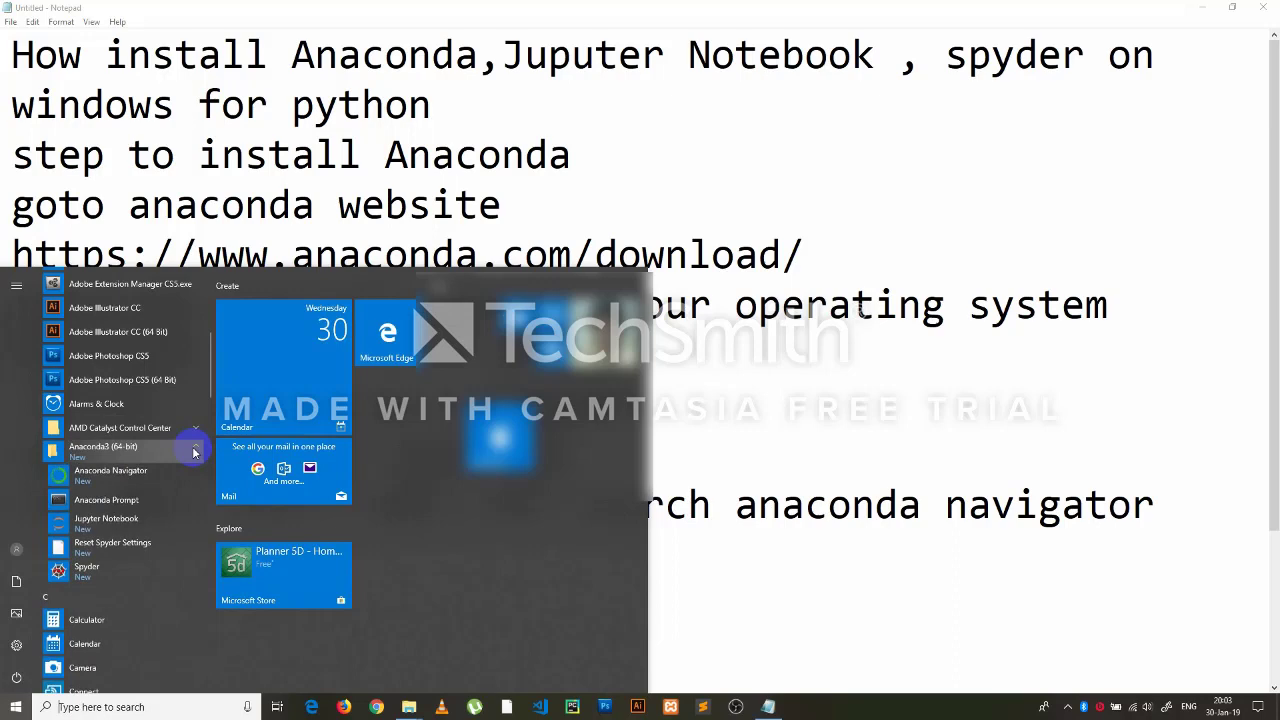
click(136, 466)
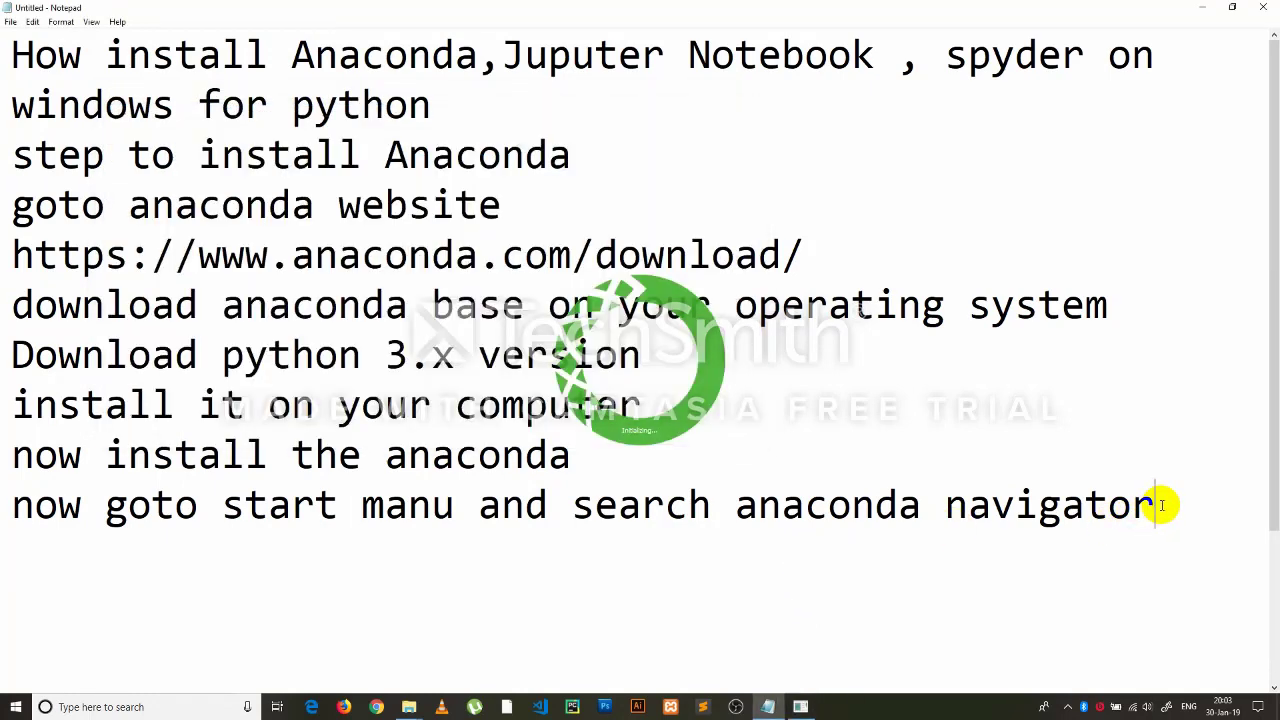
key(Return)
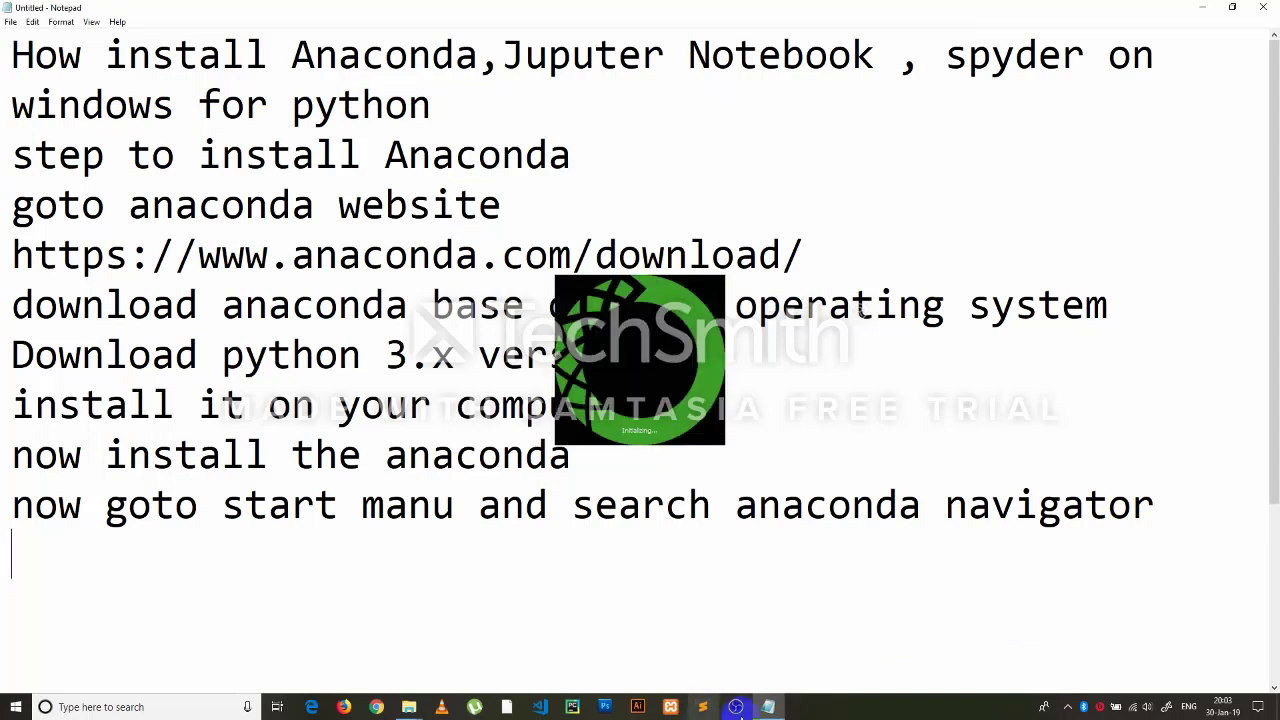
Bring up the Anaconda Navigator welcome message, opt out of helping improve Anaconda, and accept it.
mouse_move(769, 710)
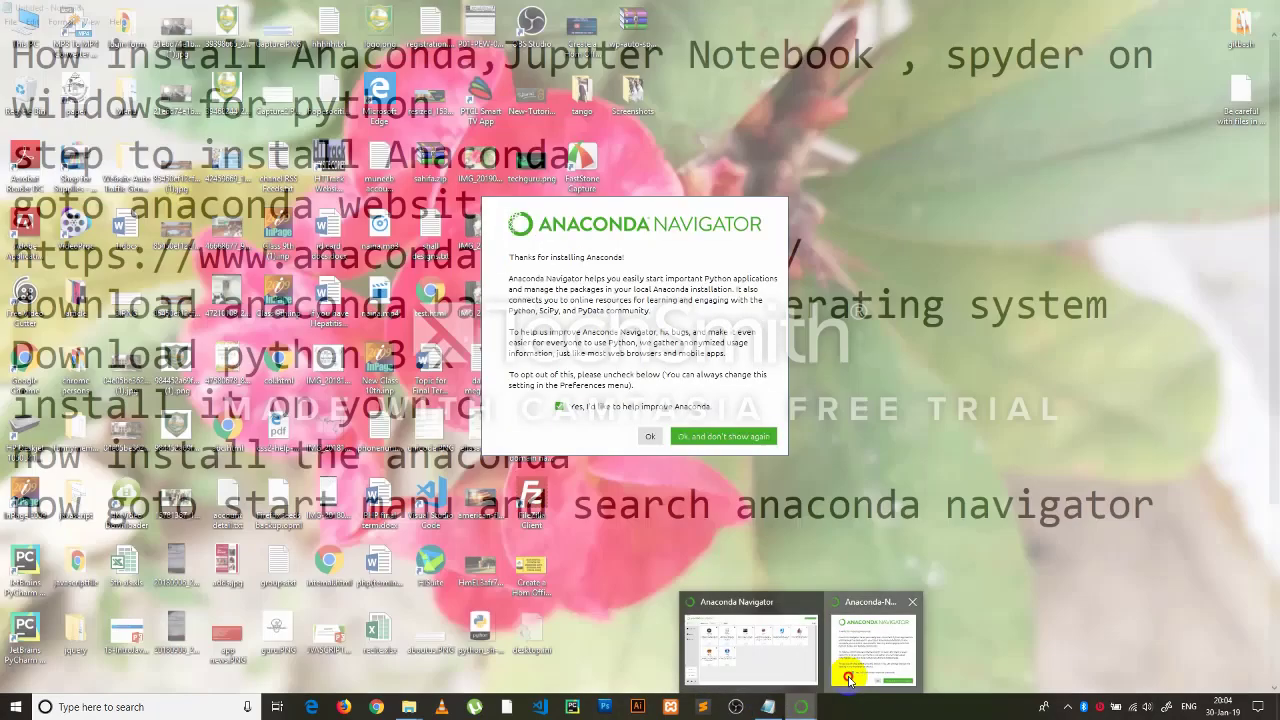
click(848, 676)
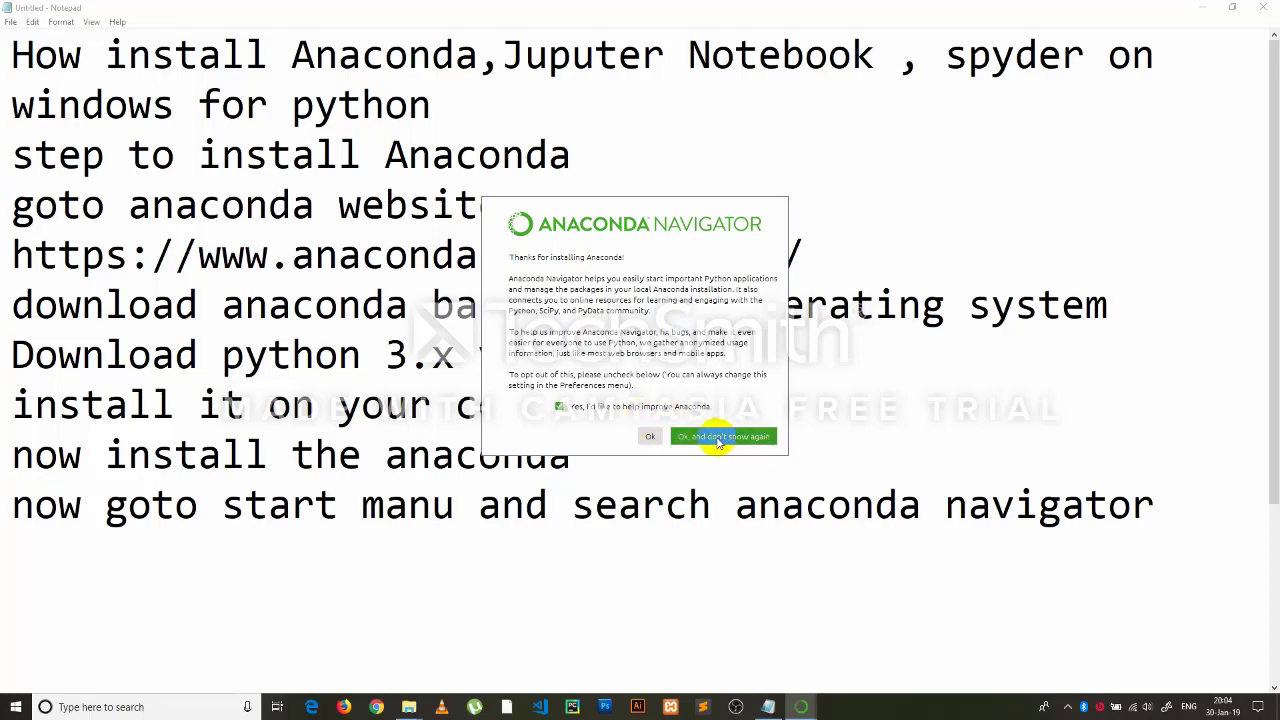
click(585, 406)
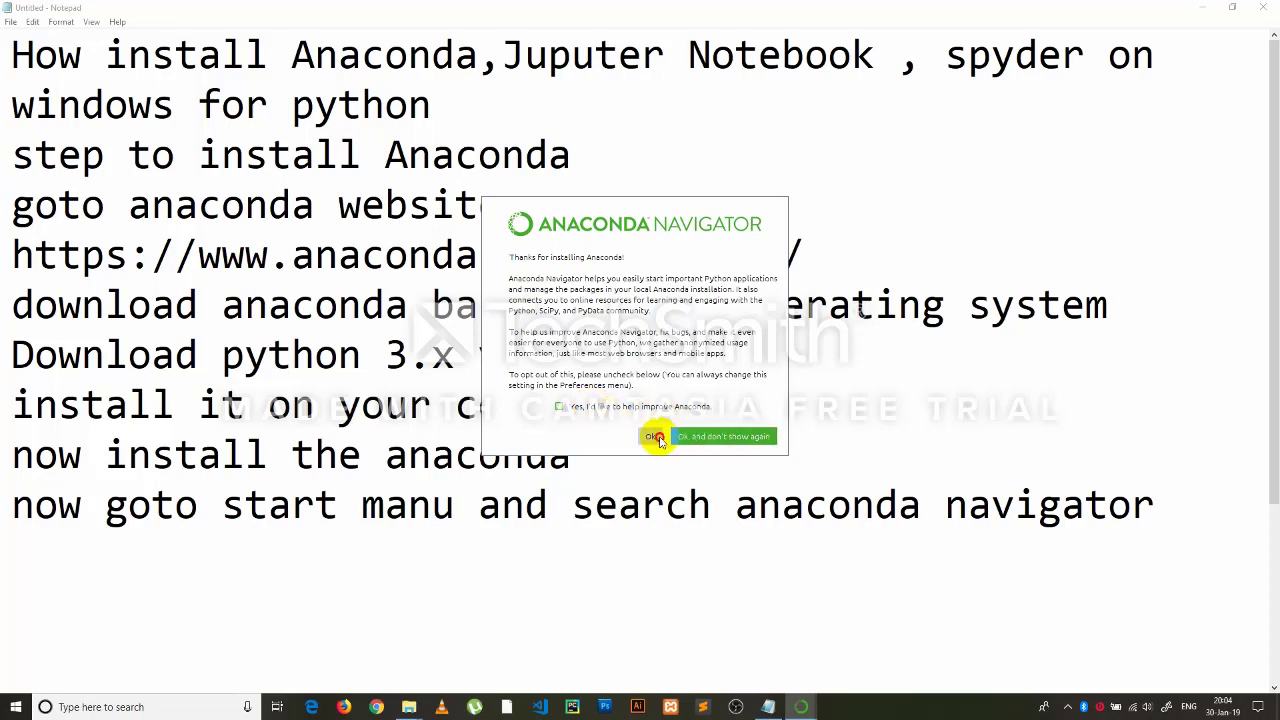
click(655, 437)
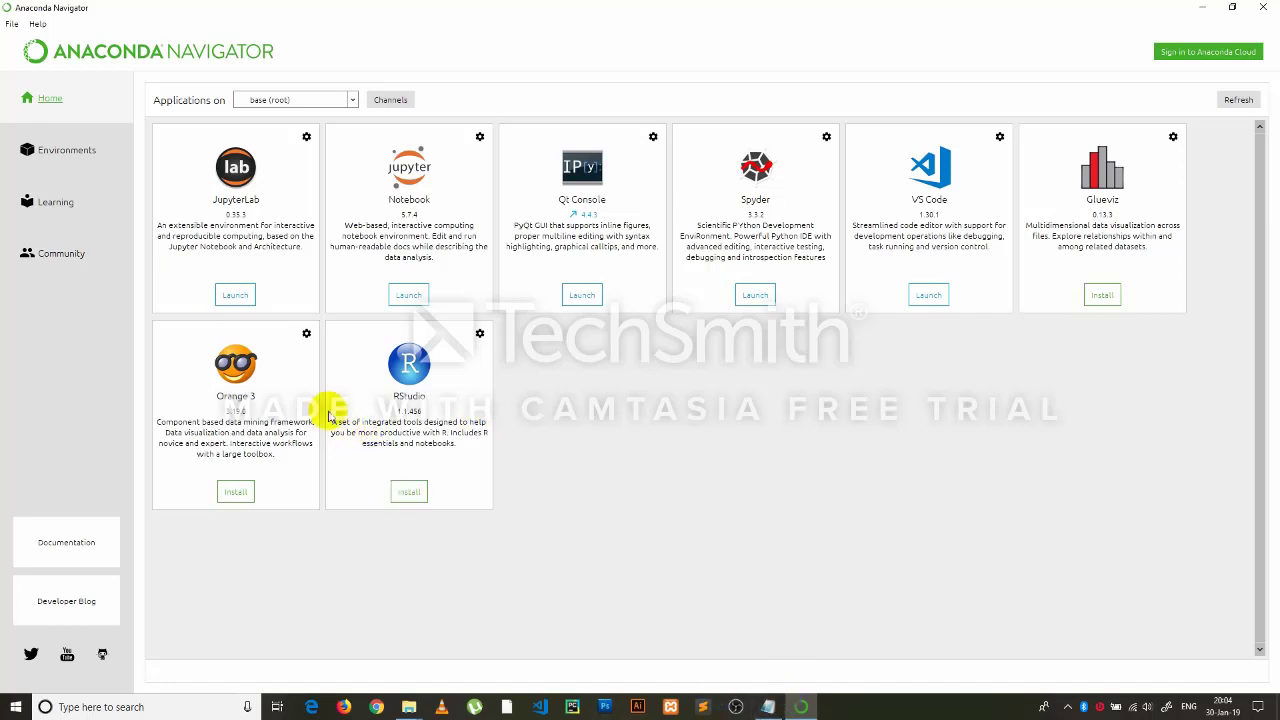
Launch Jupyter Notebook from Anaconda Navigator and create a new Python 3 notebook.
click(412, 299)
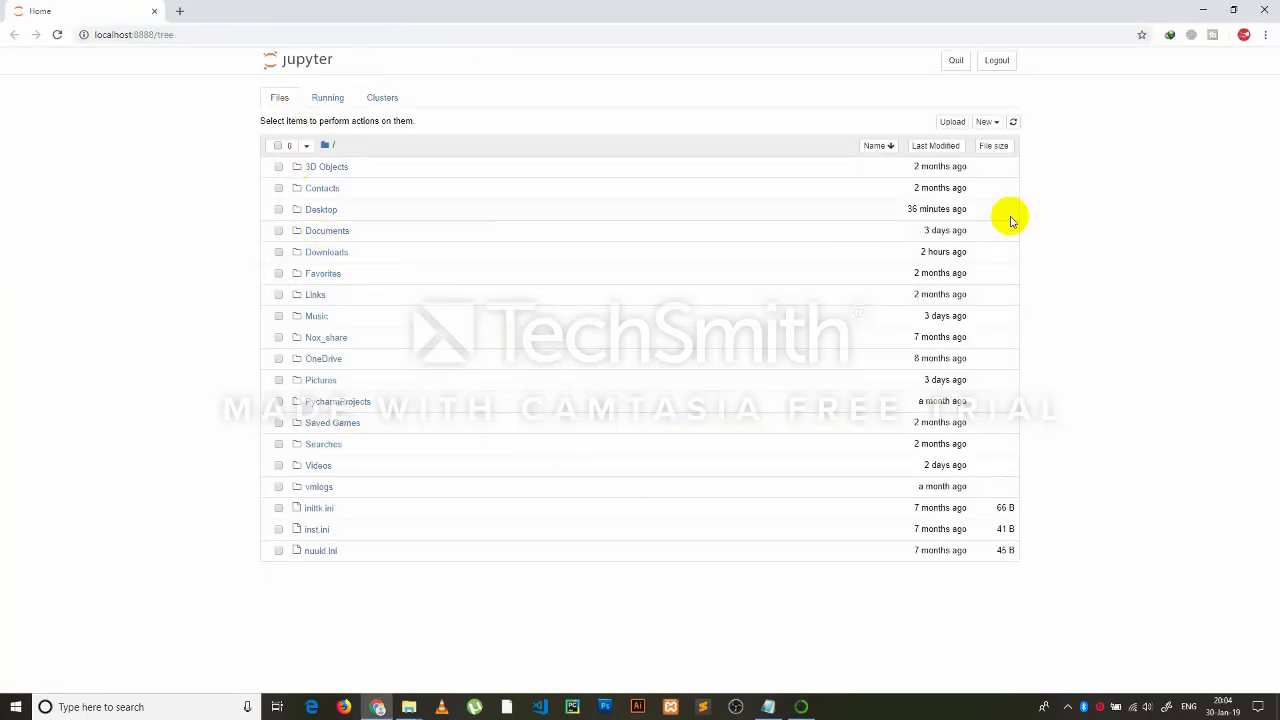
click(990, 122)
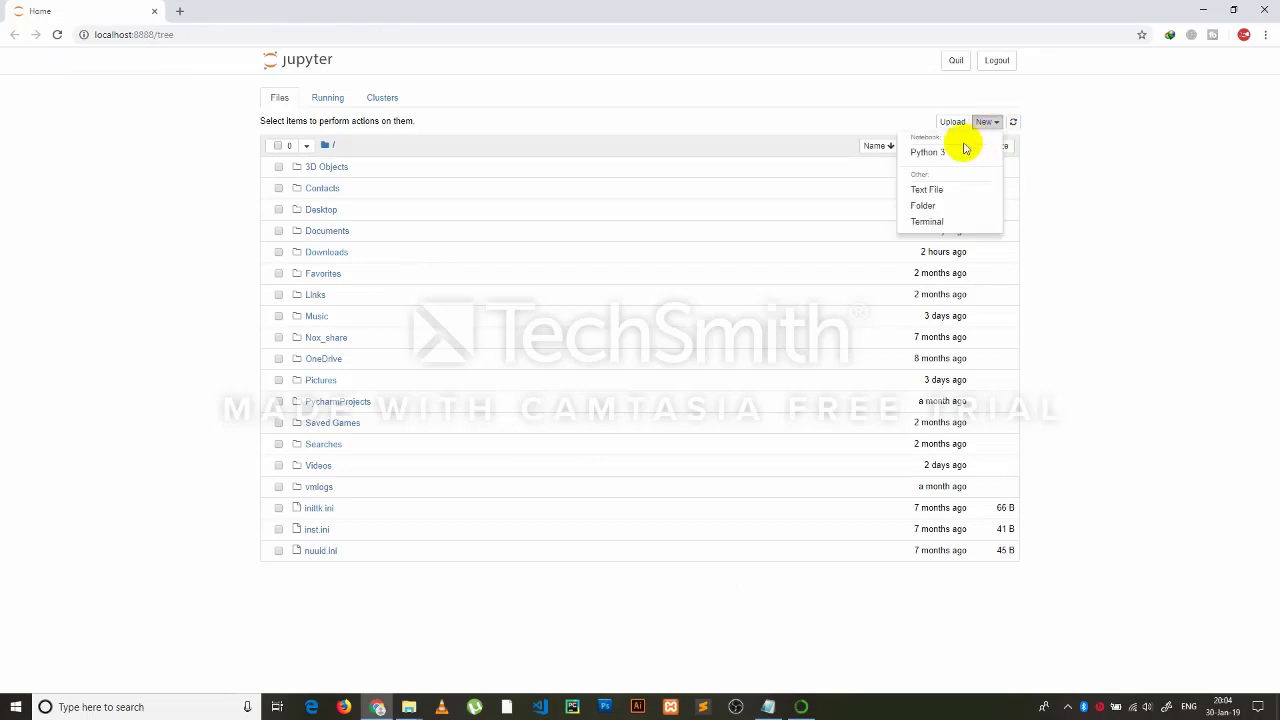
click(928, 155)
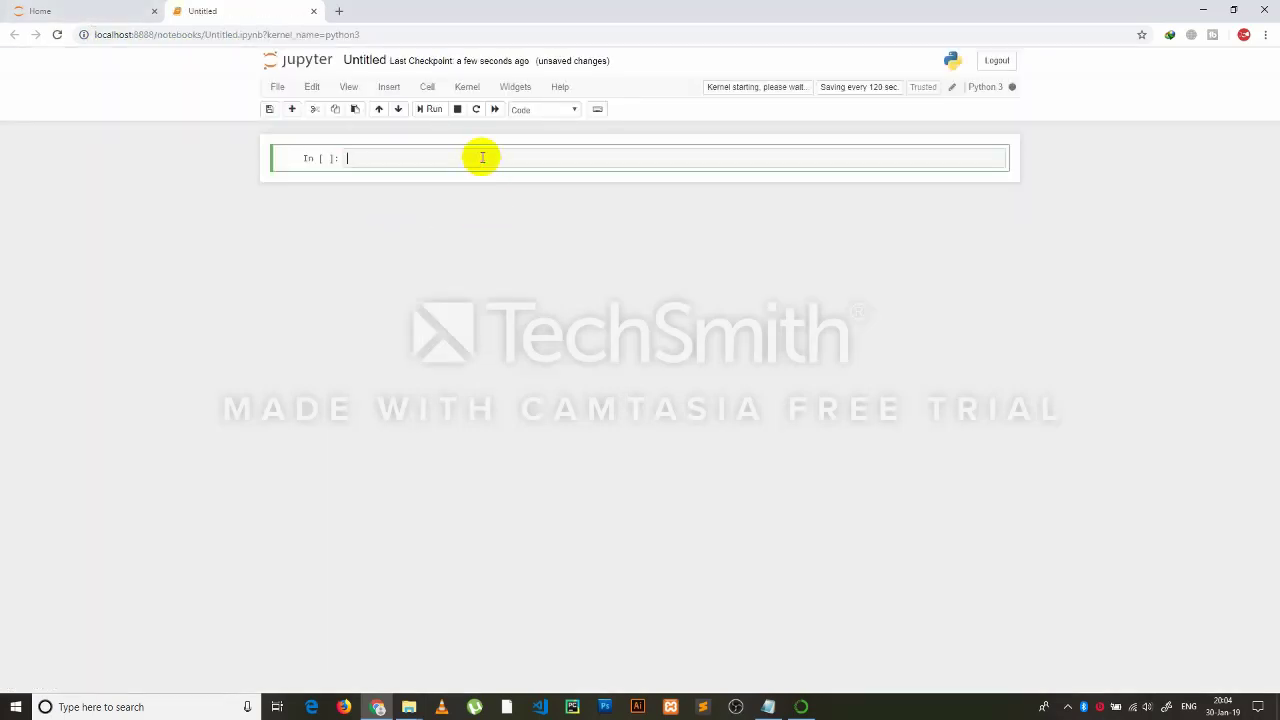
Enter a print statement with the text "Hellow world" in the notebook's first cell.
text(print("Hellow world)
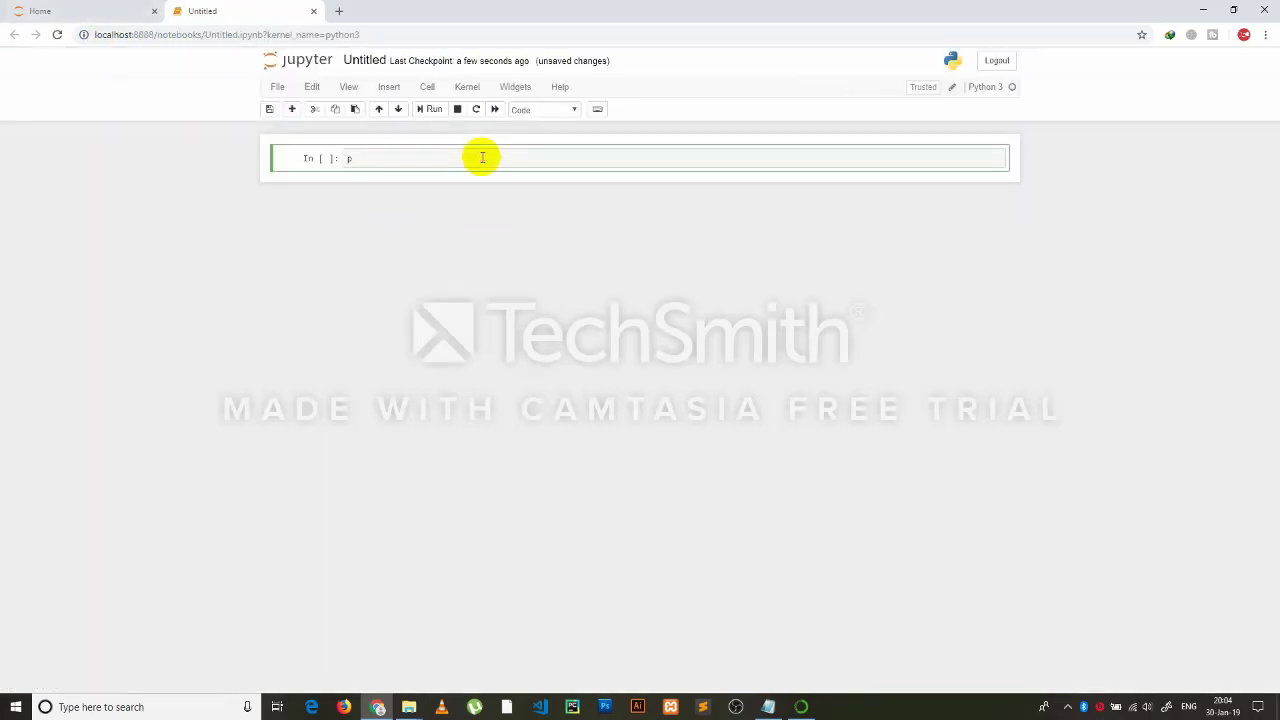